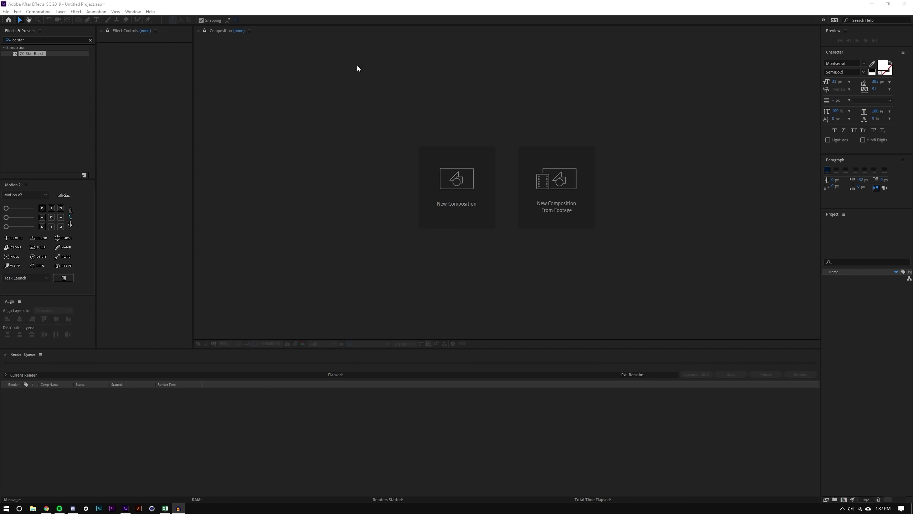
Start a new composition from the empty Composition panel, showing a 1000 × 1000 frame
click(432, 176)
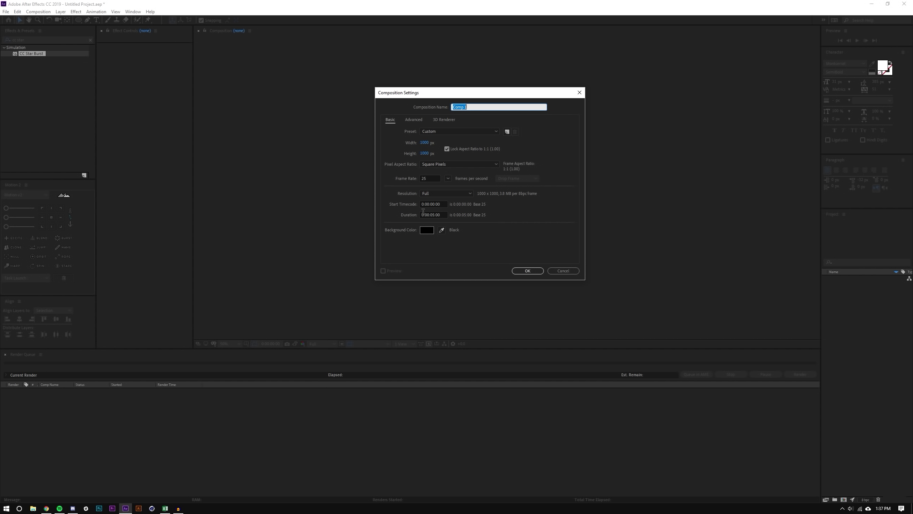
Name the composition 'Base' and confirm it at 1000 × 1000, 25 fps, five seconds
text(Base)
click(524, 270)
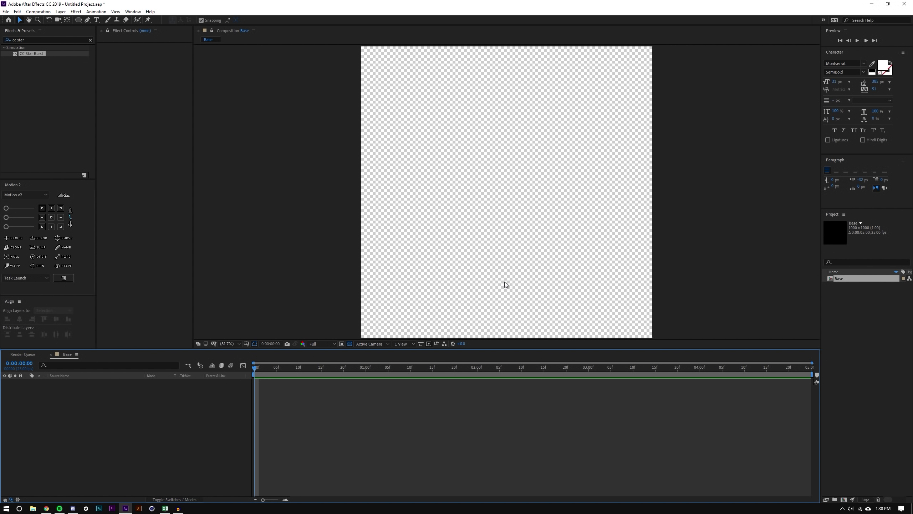
Add a new solid layer coloured dark gray 101010
click(60, 11)
mouse_move(72, 18)
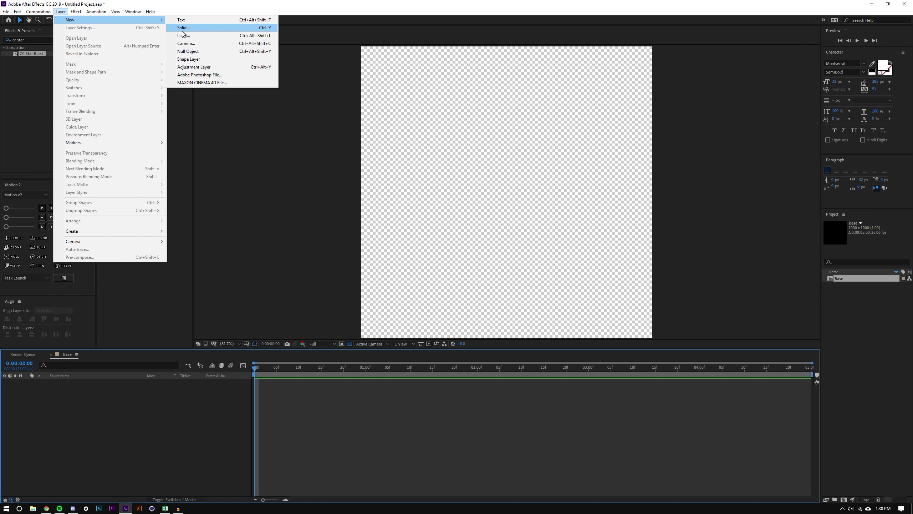
click(183, 28)
click(322, 234)
drag(364, 363, 333, 396)
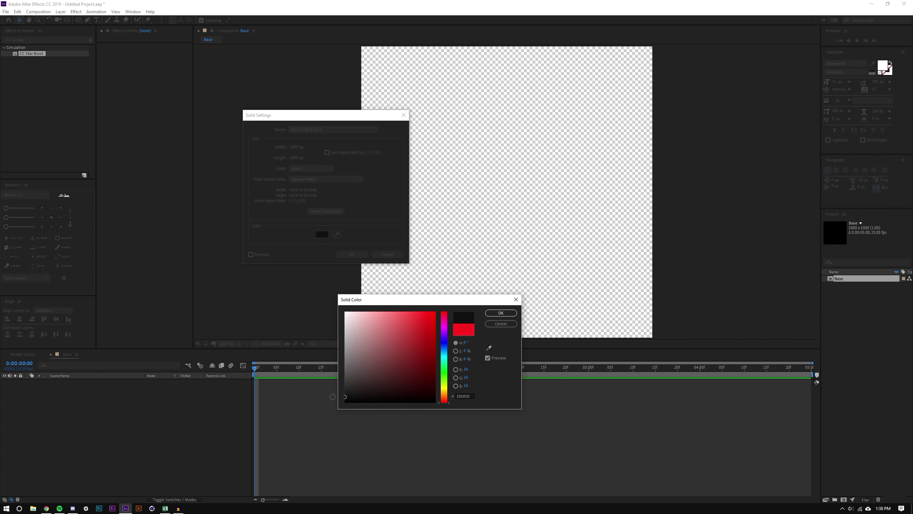
click(501, 313)
click(353, 254)
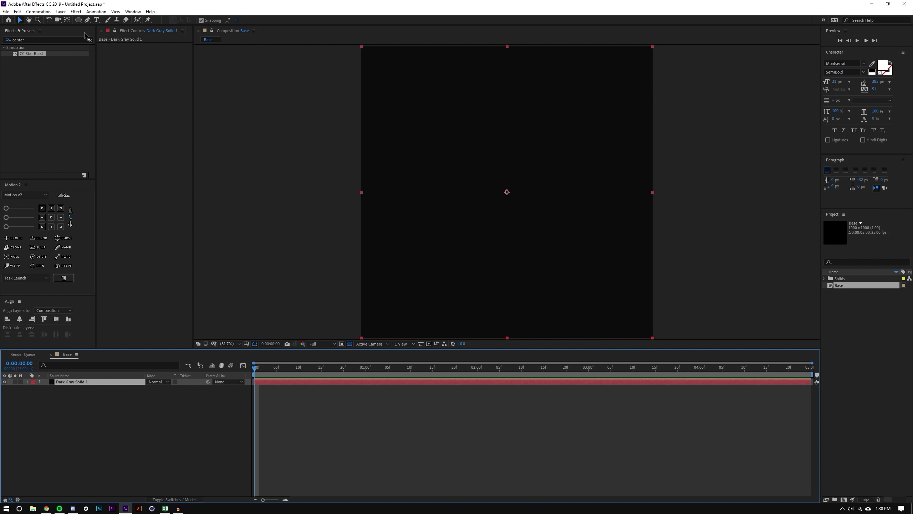
Add a white solid layer above the dark gray one, then deselect it
click(61, 12)
mouse_move(72, 17)
click(184, 28)
click(322, 234)
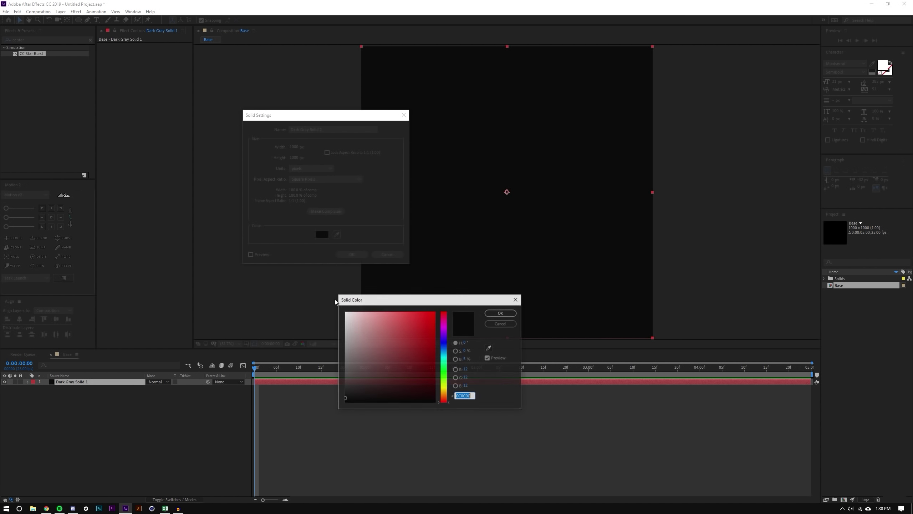
click(501, 313)
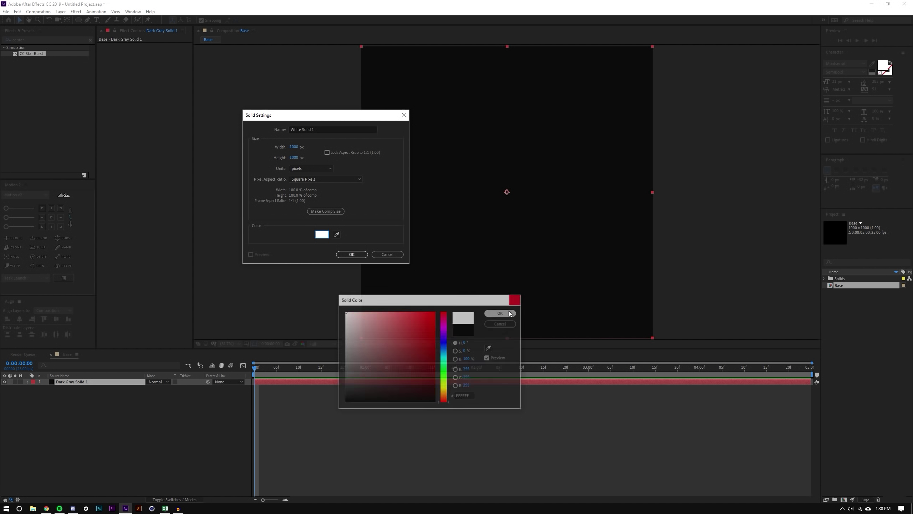
click(351, 254)
click(192, 446)
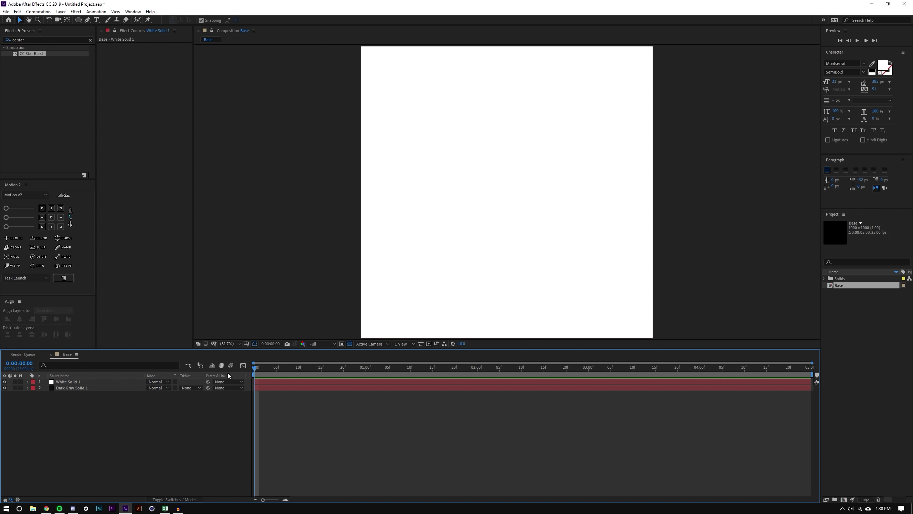
Apply CC Star Burst to the white solid and preview the starfield
double_click(32, 39)
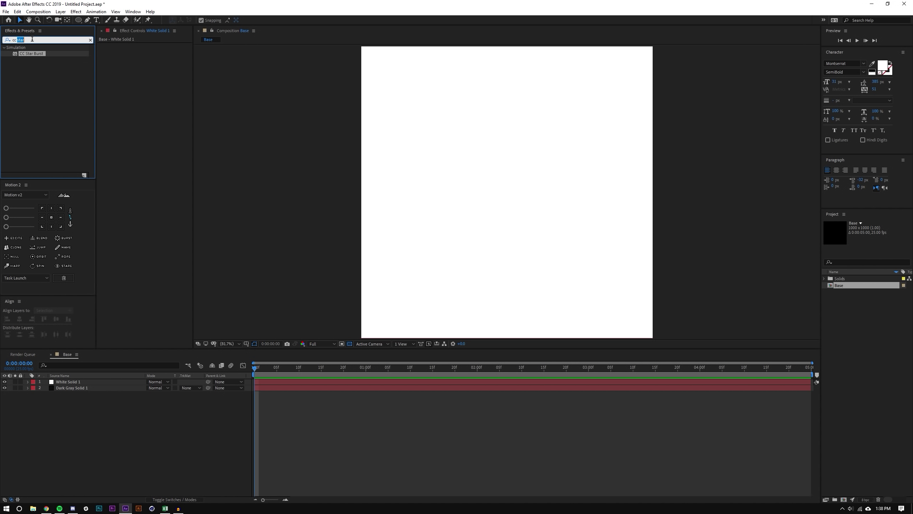
key(ctrl+a)
key(BackSpace)
text(cc sta)
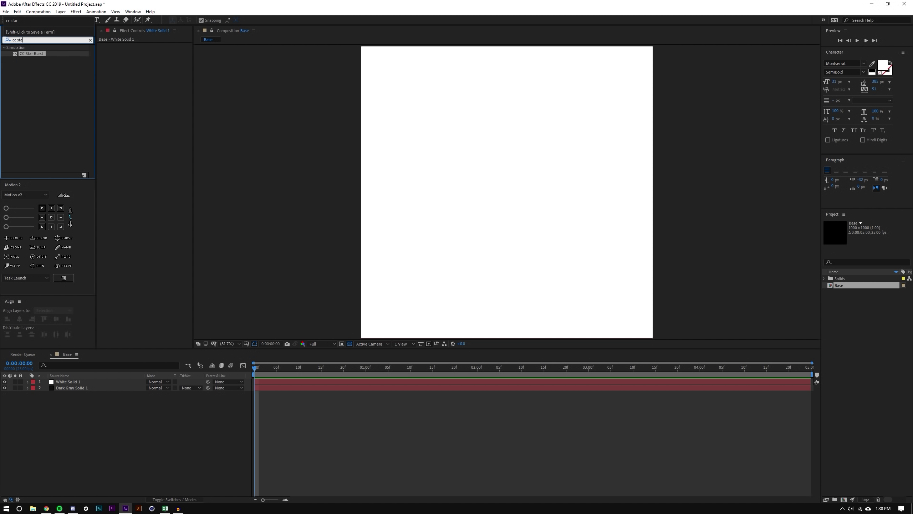
double_click(32, 53)
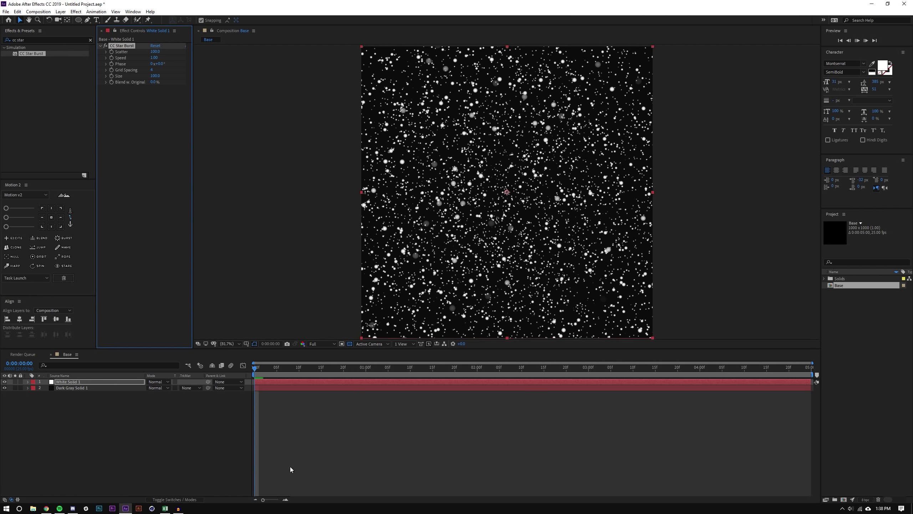
key(space)
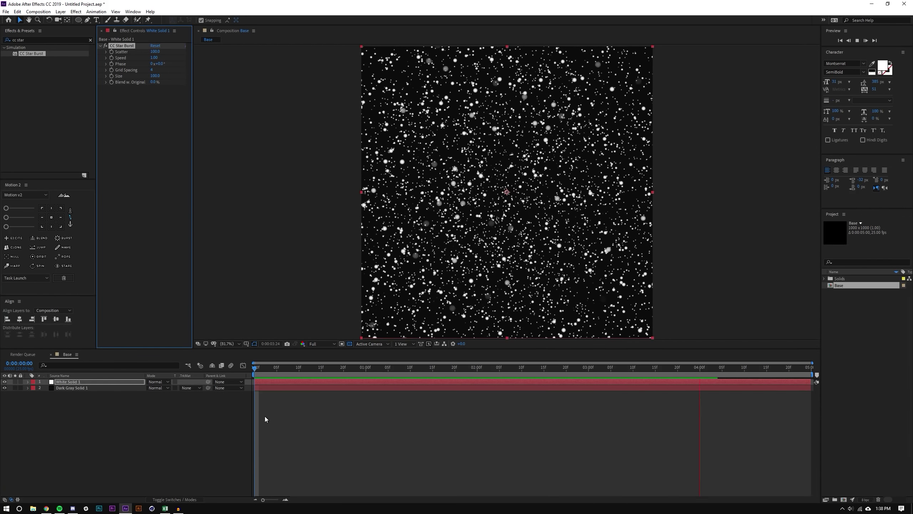
click(296, 368)
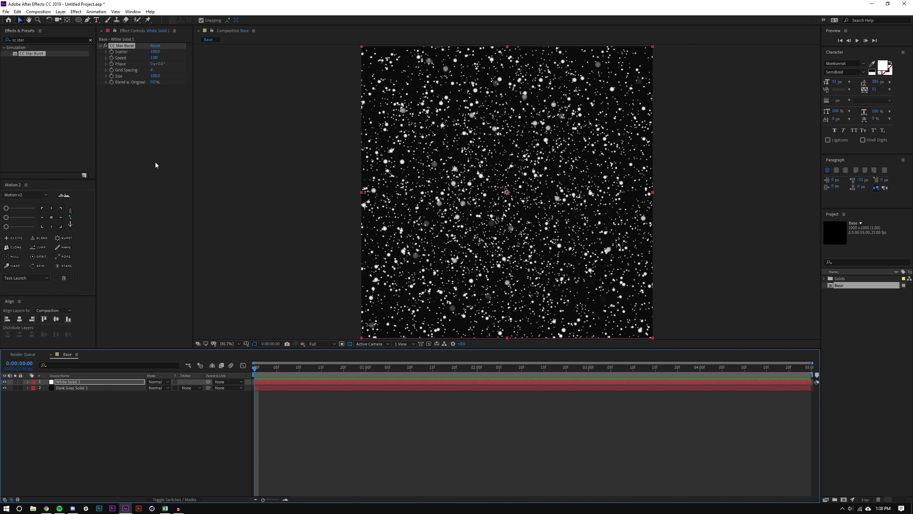
Set Star Burst Scatter 128, Speed 1.25, wider Grid Spacing and Size 20, then preview
click(158, 51)
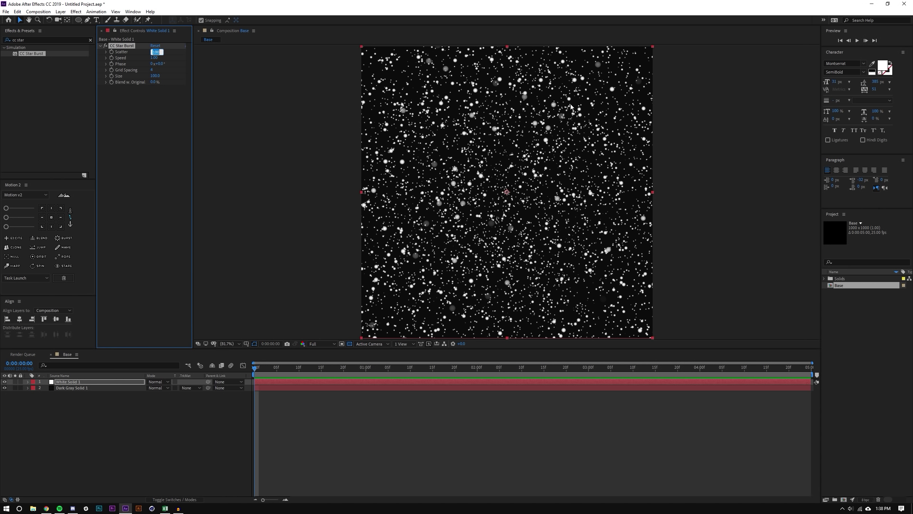
text(128)
key(Tab)
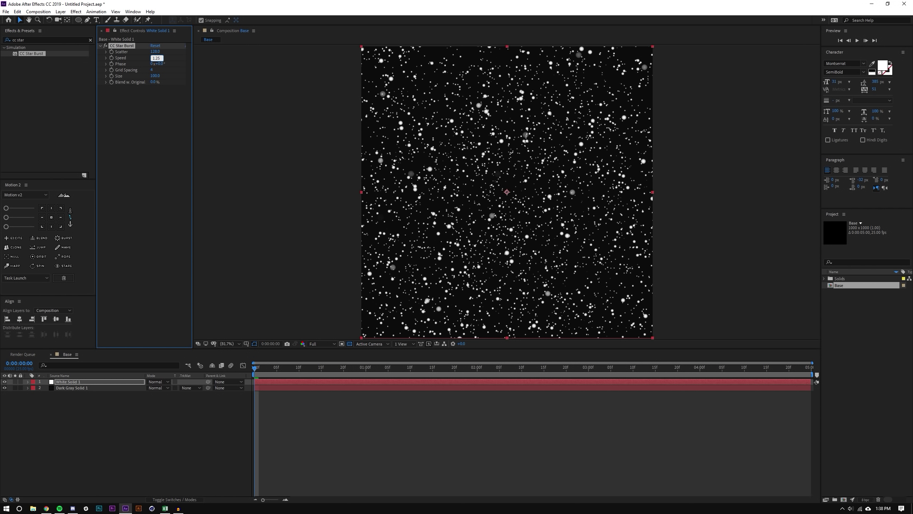
key(Tab)
key(Tab)
key(Tab)
text(9)
key(Return)
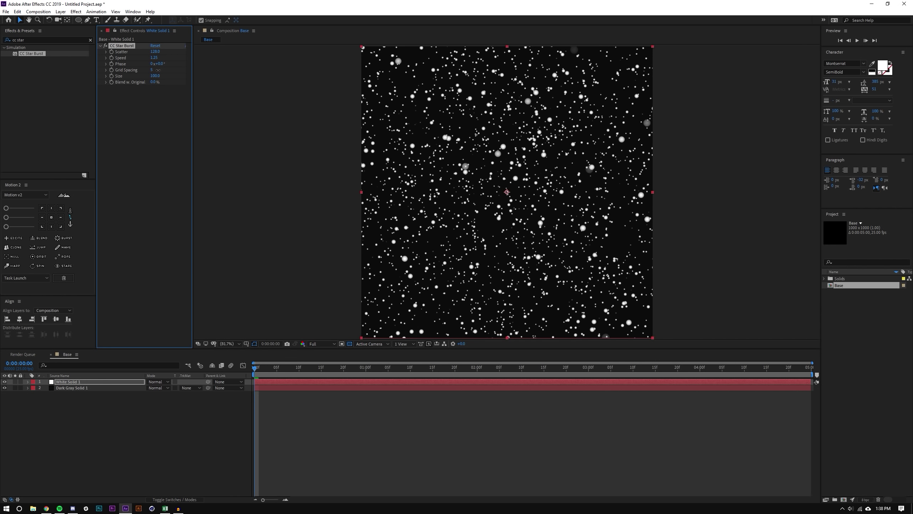
drag(172, 72, 211, 75)
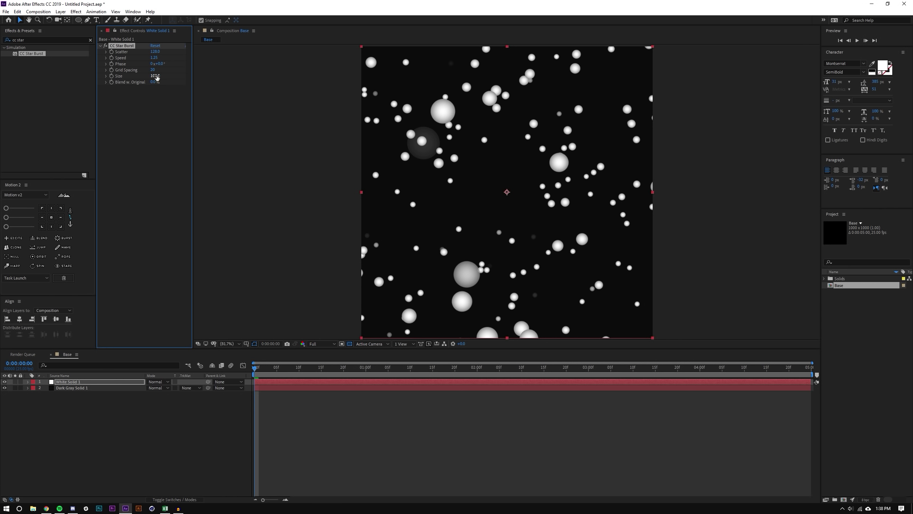
drag(155, 75, 135, 88)
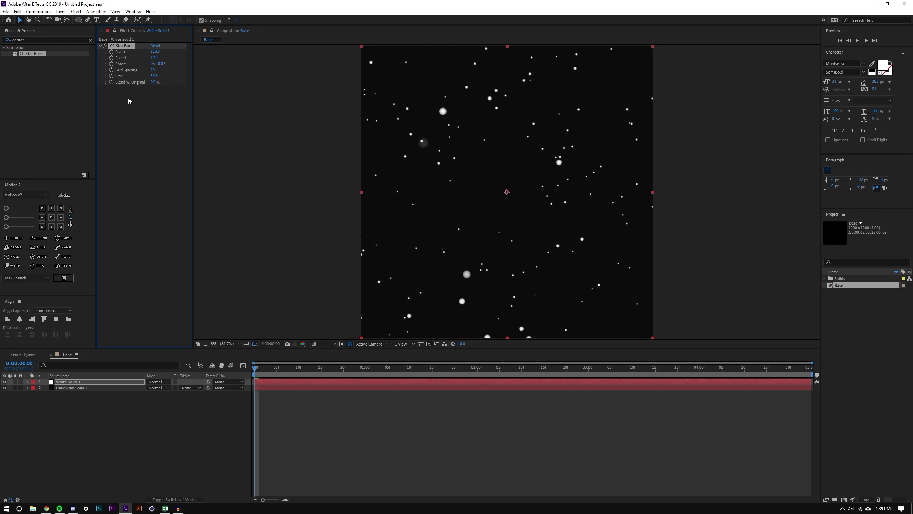
click(305, 441)
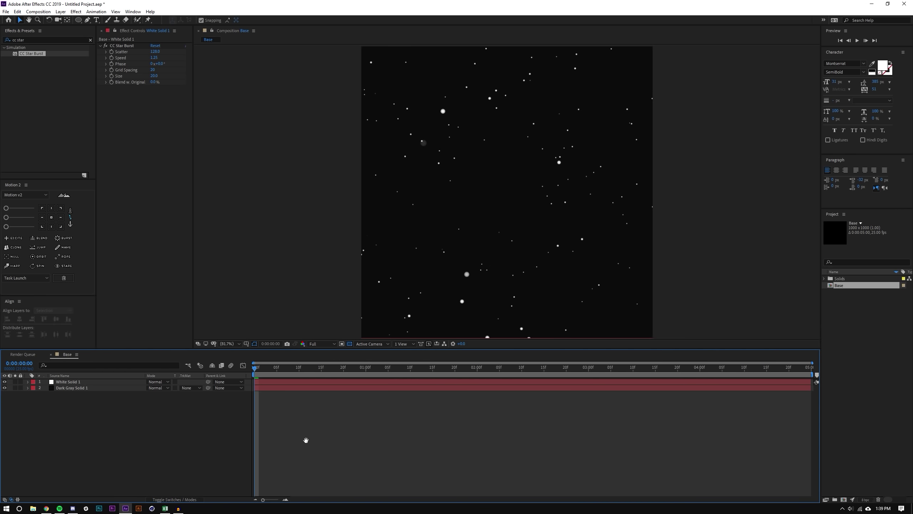
key(space)
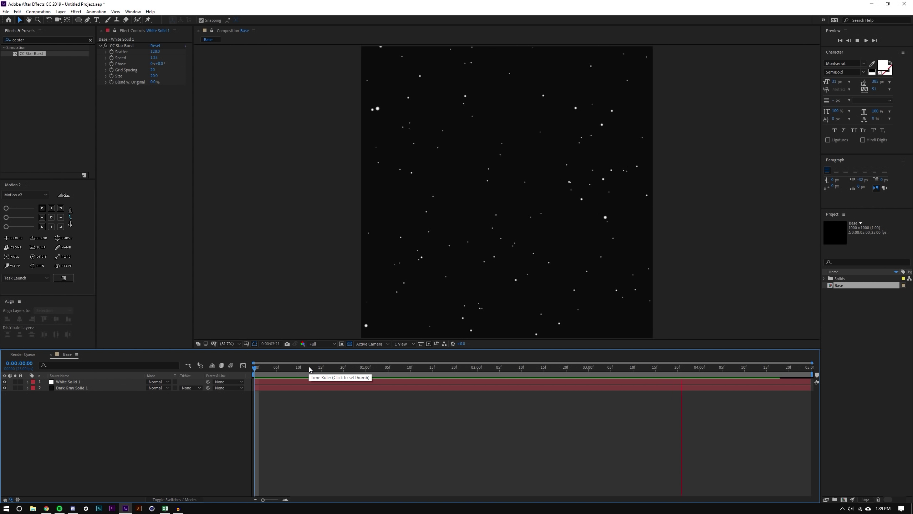
key(space)
Apply CC Light Burst 2.5 to the white solid and preview the light streaks
click(47, 39)
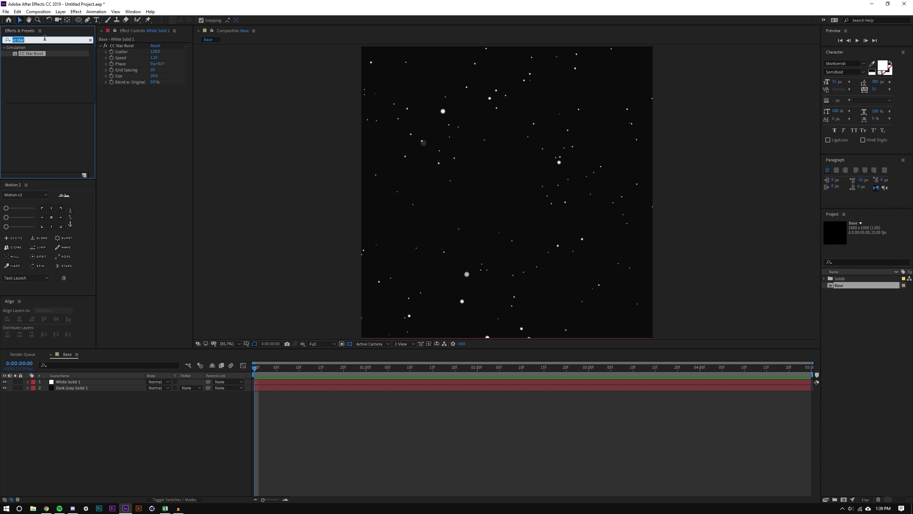
text(cc light)
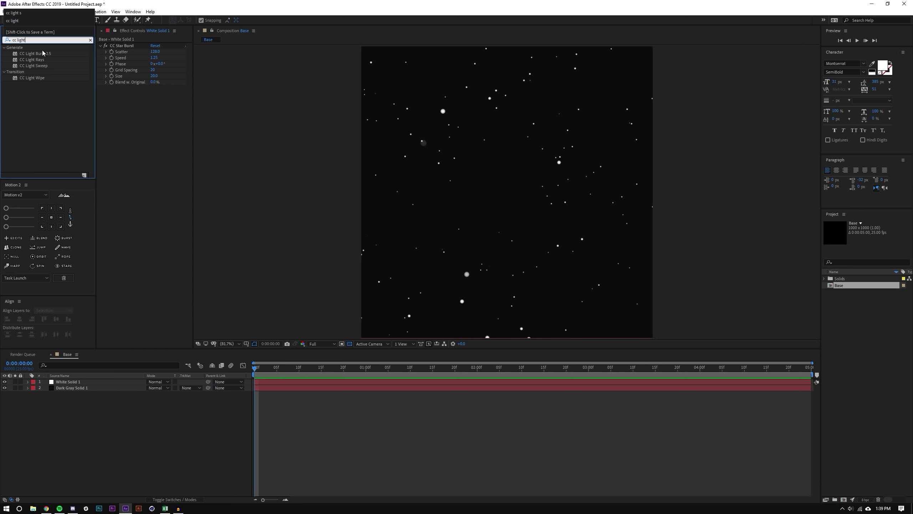
drag(43, 52, 140, 109)
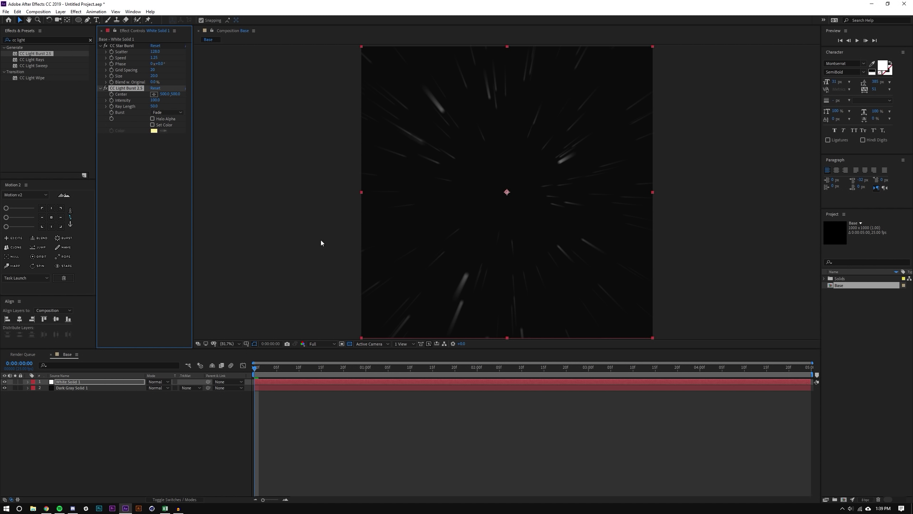
key(space)
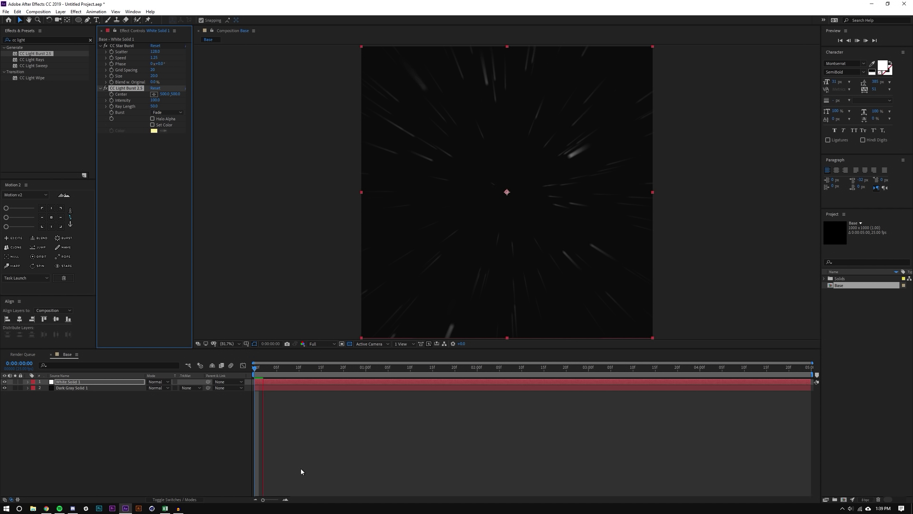
click(276, 367)
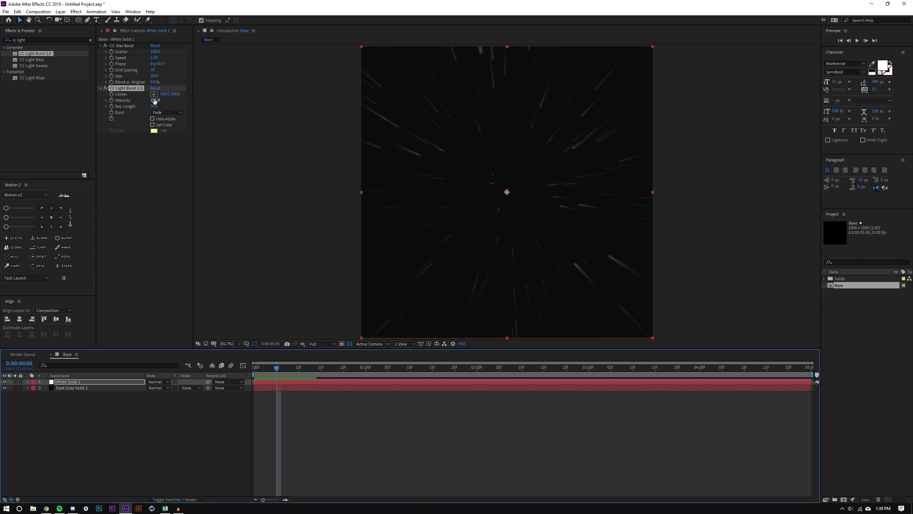
Keep Intensity at 100, set Ray Length to -95, and preview around one second
click(155, 100)
click(117, 159)
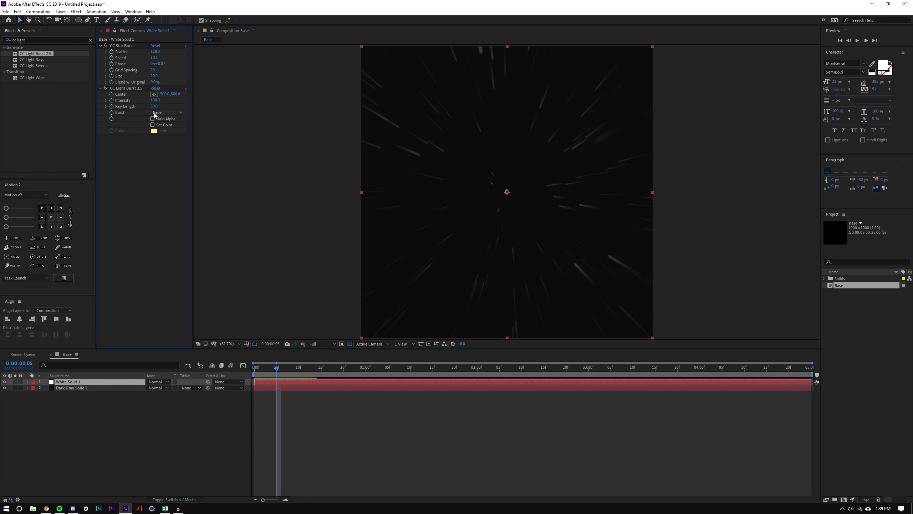
click(152, 107)
text(1)
text(95)
key(Return)
click(199, 430)
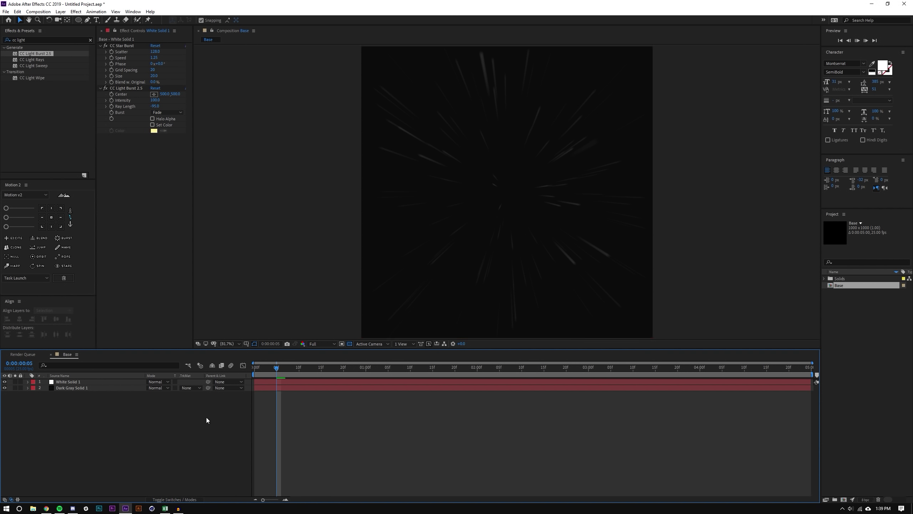
key(space)
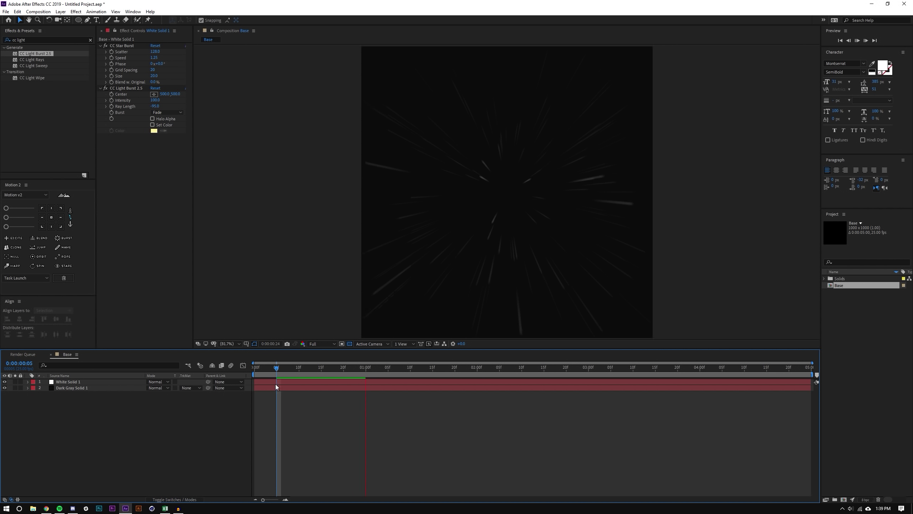
drag(286, 369, 391, 370)
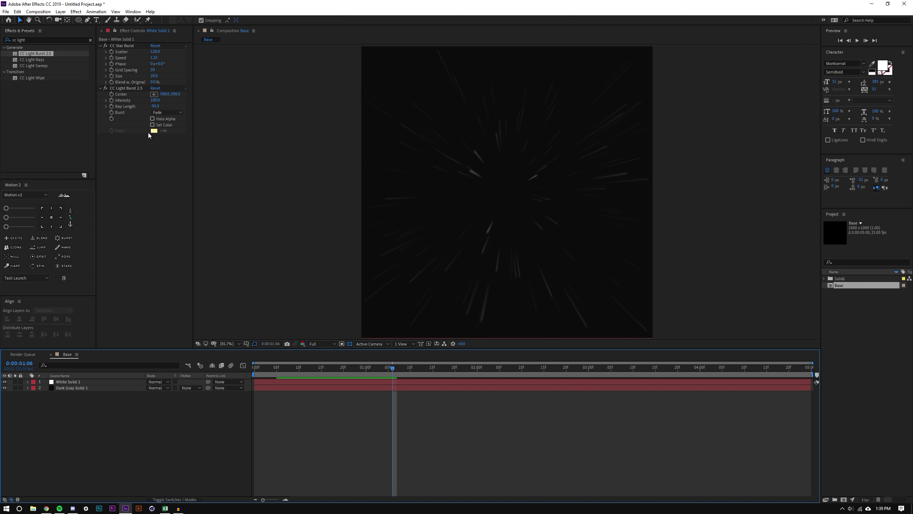
click(27, 38)
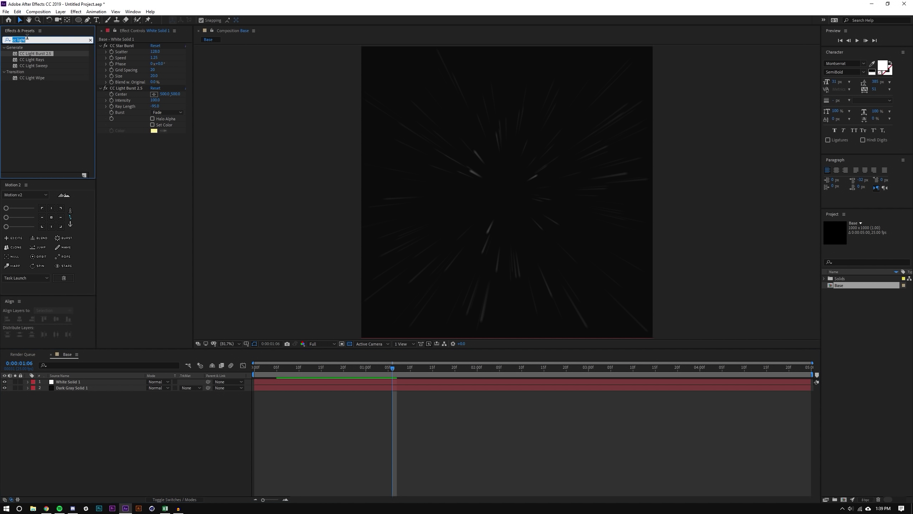
Apply Matte Choker to the white solid and choke the matte until streaks appear
text(matte)
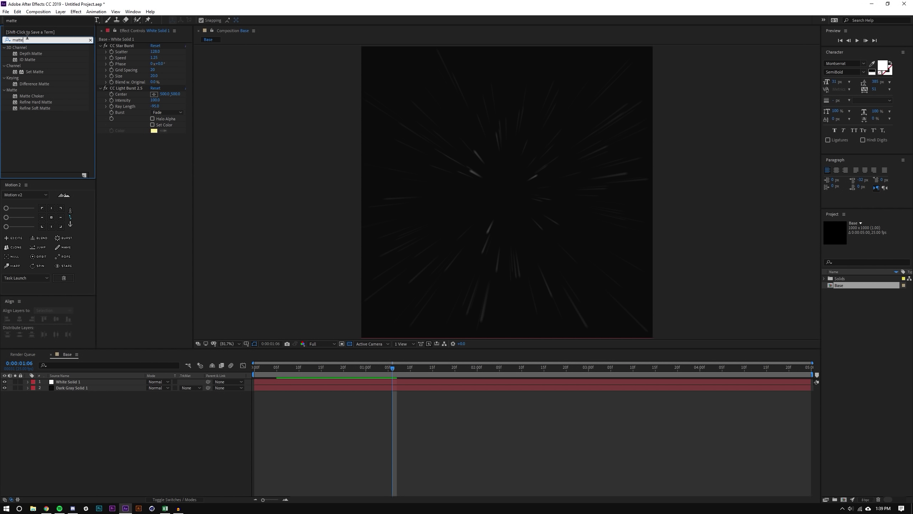
click(40, 136)
drag(36, 96, 144, 162)
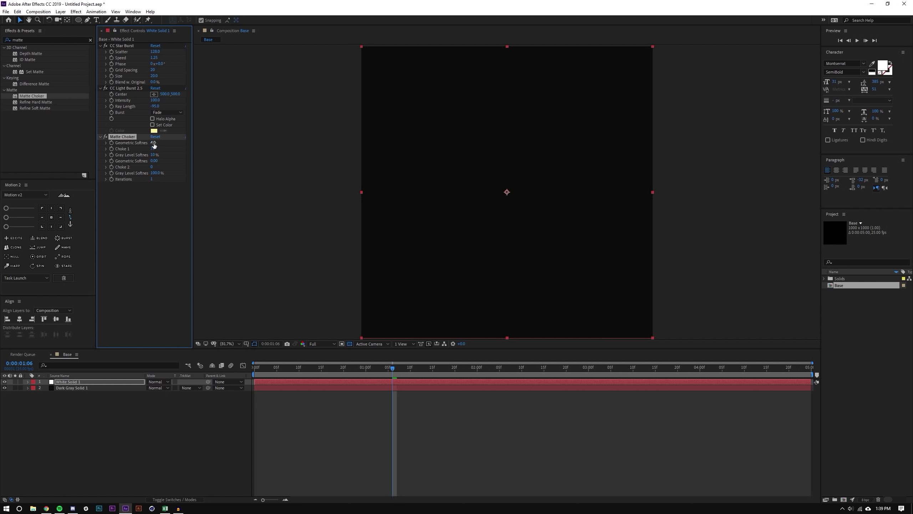
click(153, 156)
key(Return)
drag(154, 148, 114, 191)
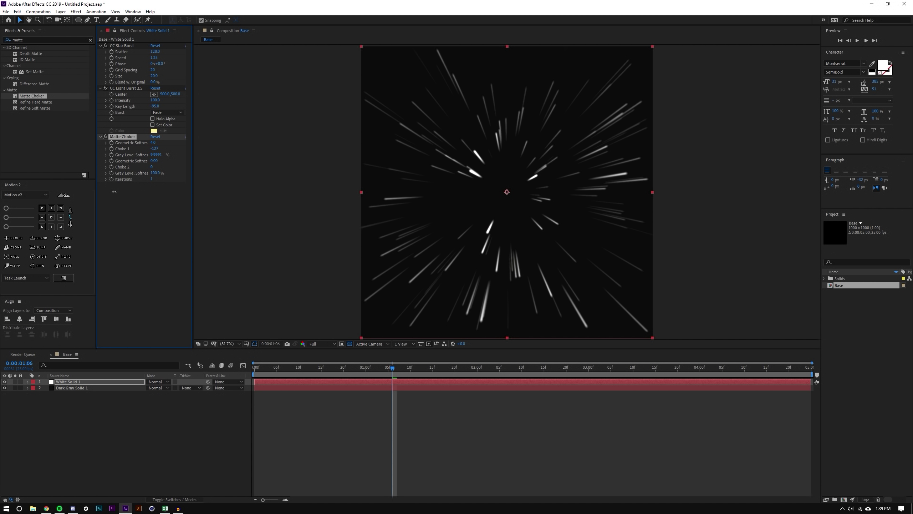
Set Matte Choker Choke 1 to -125 and Gray Level Softness to about 2%
click(154, 148)
text(-125)
key(Tab)
text(0)
key(Return)
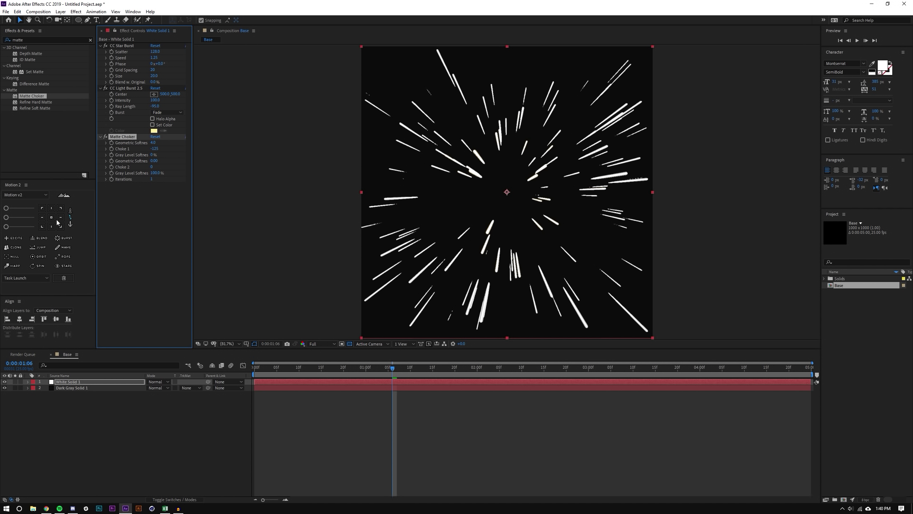
click(152, 195)
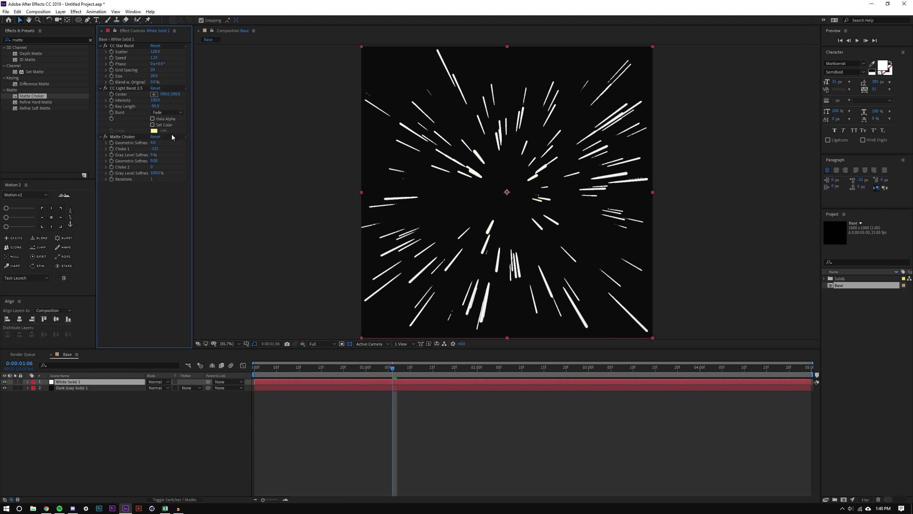
drag(153, 155, 186, 162)
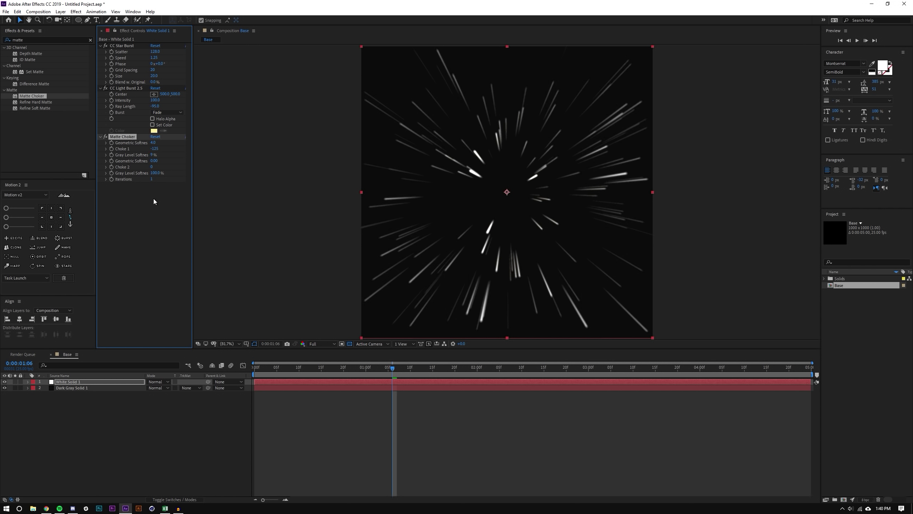
click(135, 218)
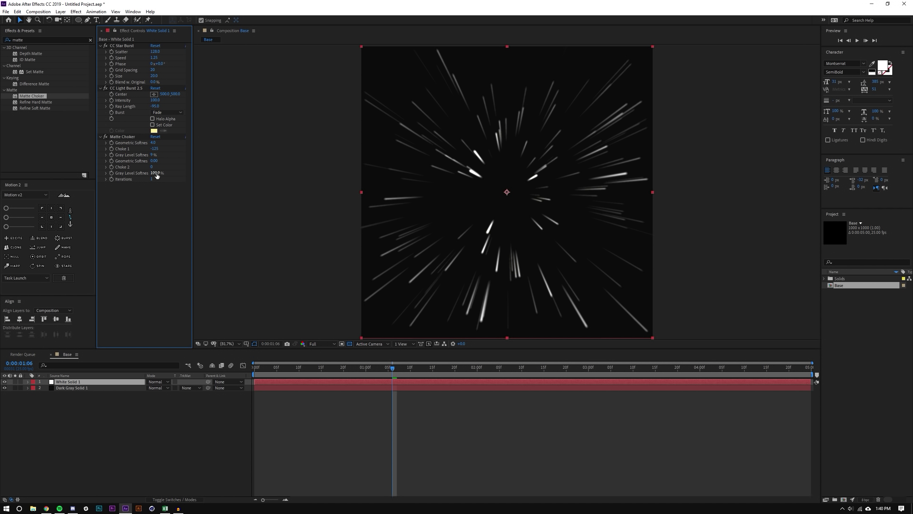
Preview the streaks at different zooms, comparing them with and without the Matte Choker
scroll(499, 176, up, 1)
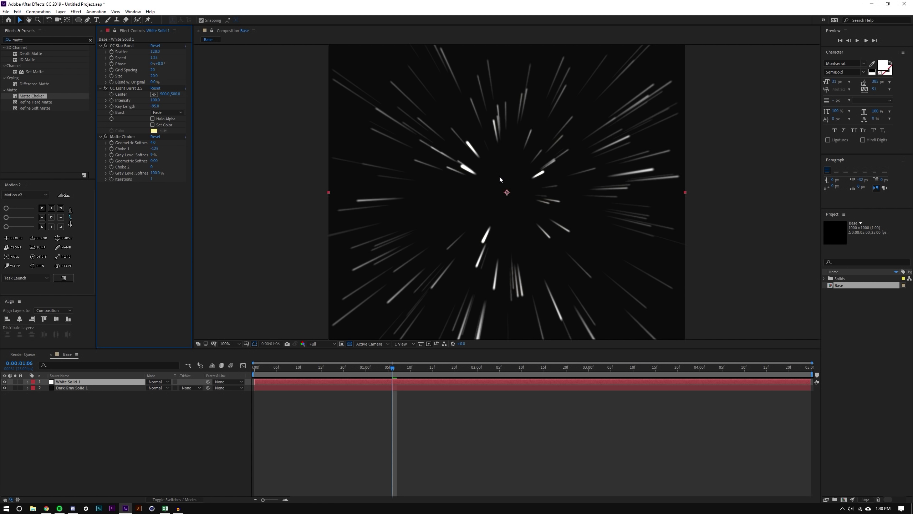
scroll(500, 176, up, 1)
scroll(500, 176, down, 3)
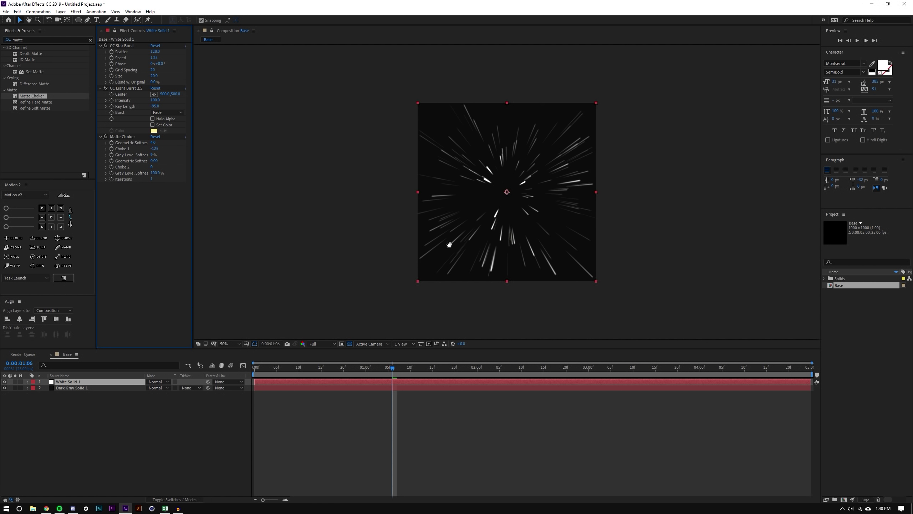
key(space)
key(slash)
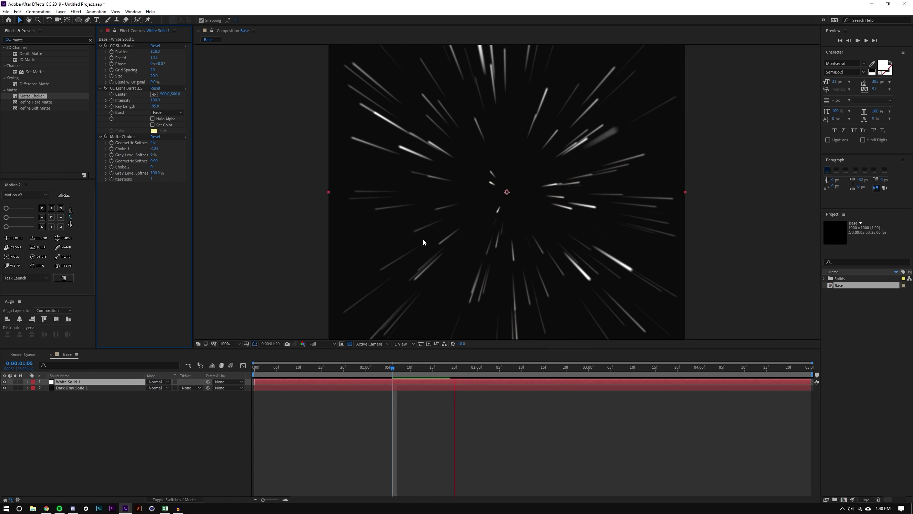
click(105, 136)
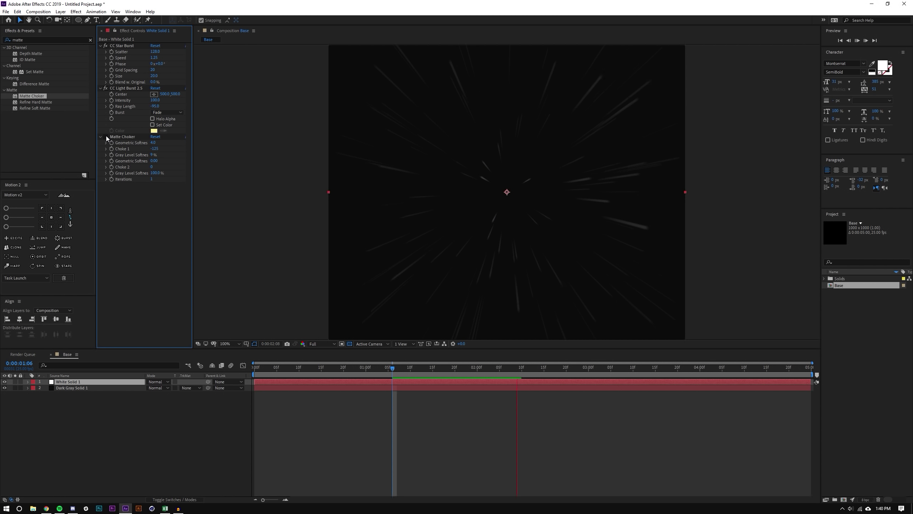
click(106, 136)
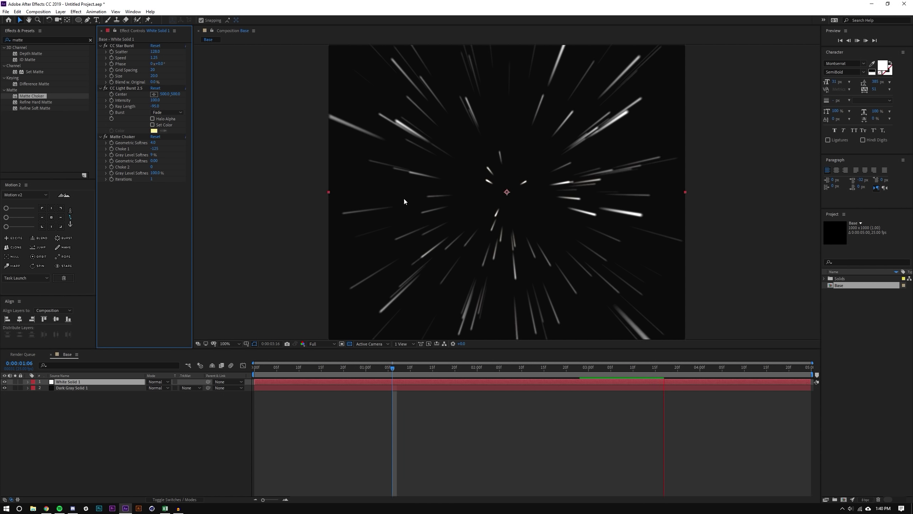
key(comma)
key(comma)
key(space)
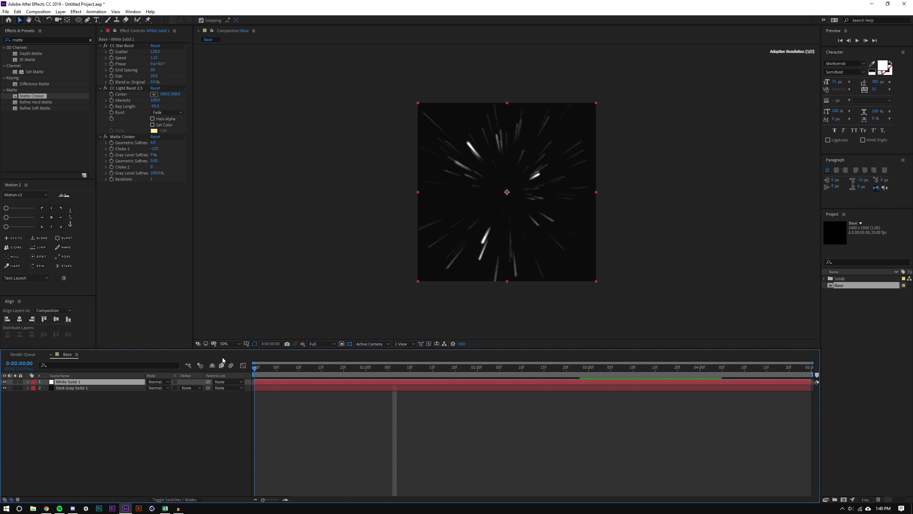
key(period)
key(period)
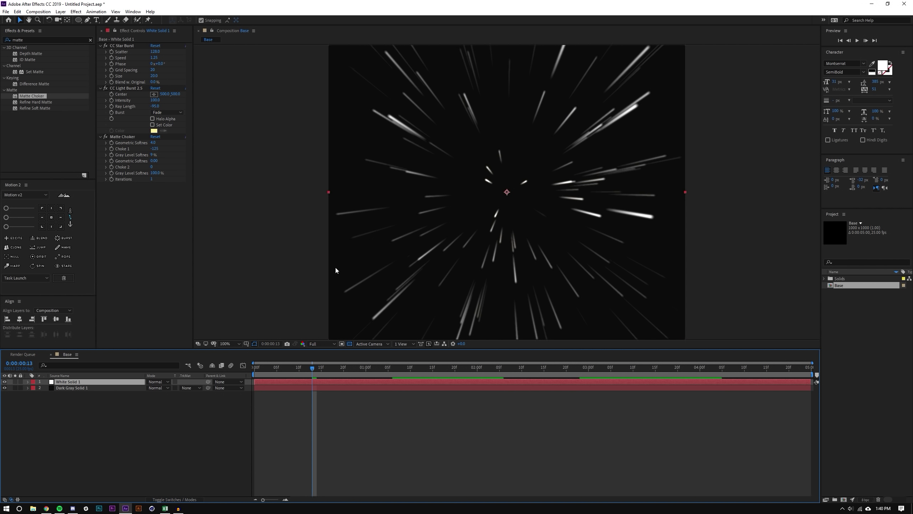
click(315, 372)
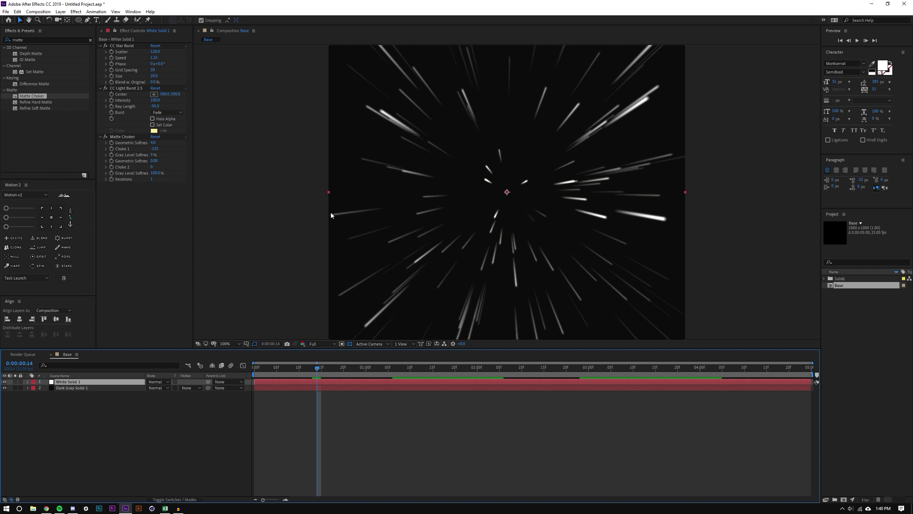
click(320, 373)
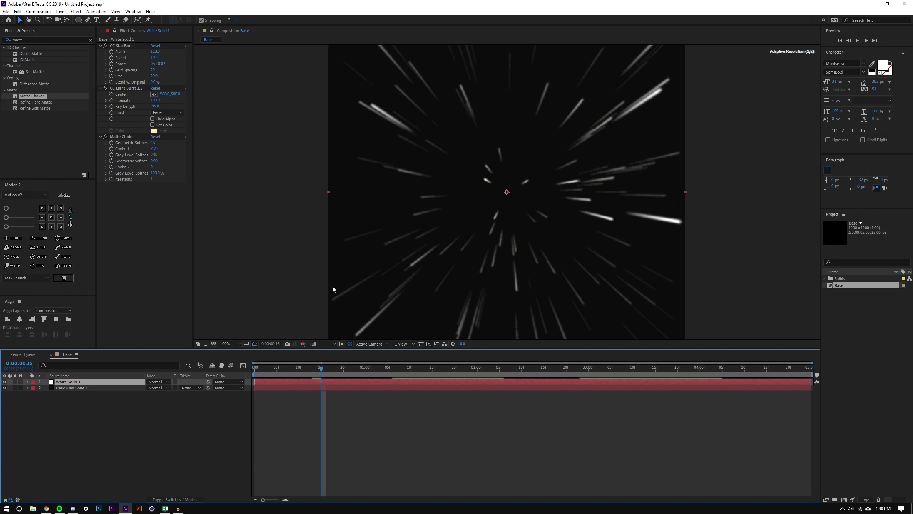
key(Home)
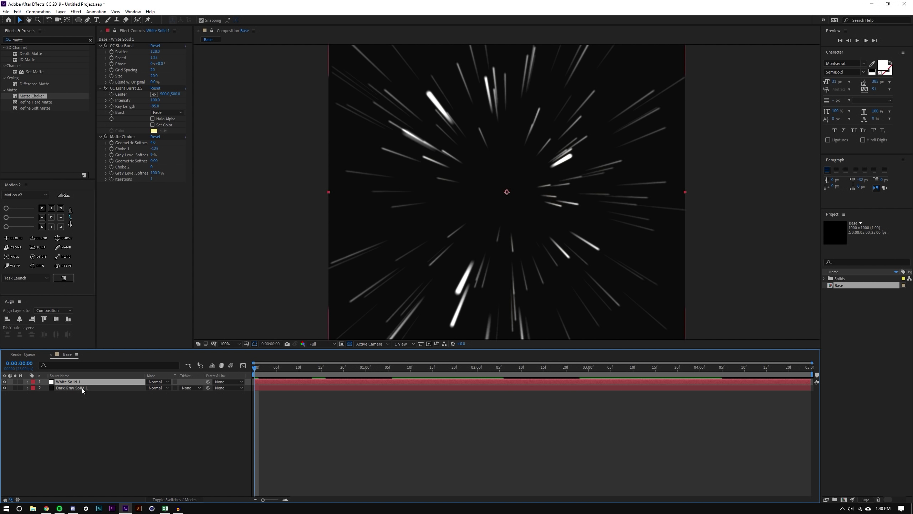
shift+click(81, 388)
Scale the White Solid 1 layer to 120%
click(114, 431)
click(94, 382)
key(s)
click(174, 388)
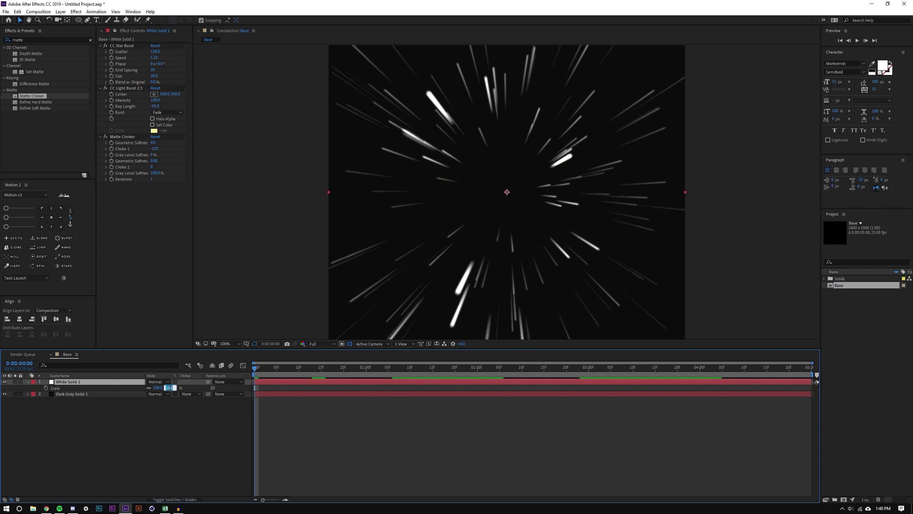
text(120)
key(Return)
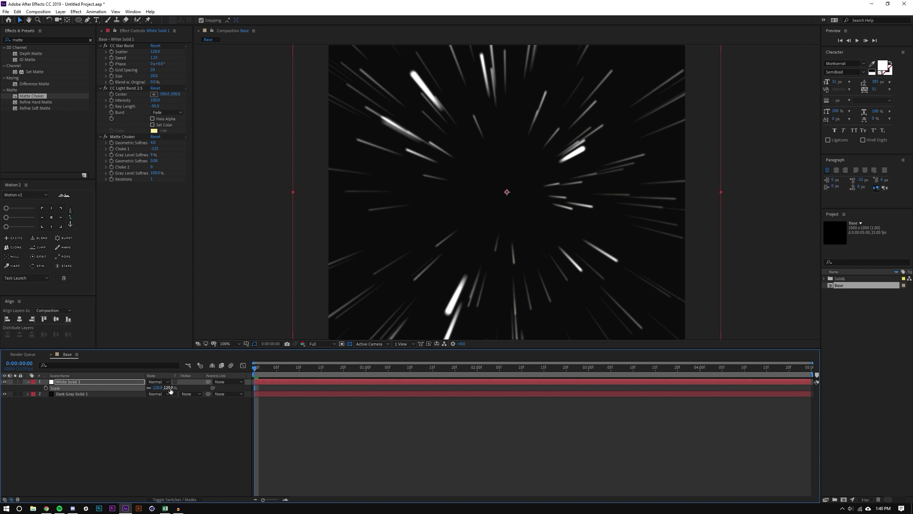
Preview the scaled streaks at half size, checking motion around 0:00:02:01
click(175, 442)
key(comma)
key(space)
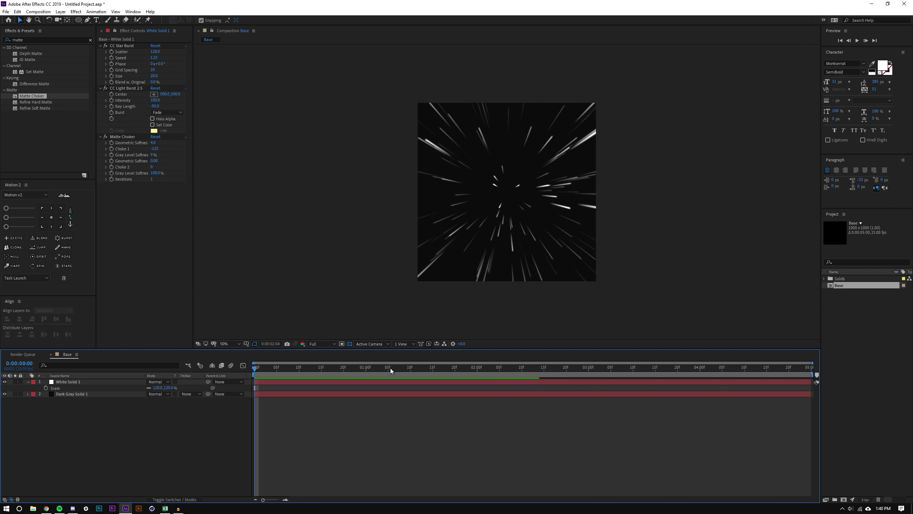
drag(390, 368, 252, 359)
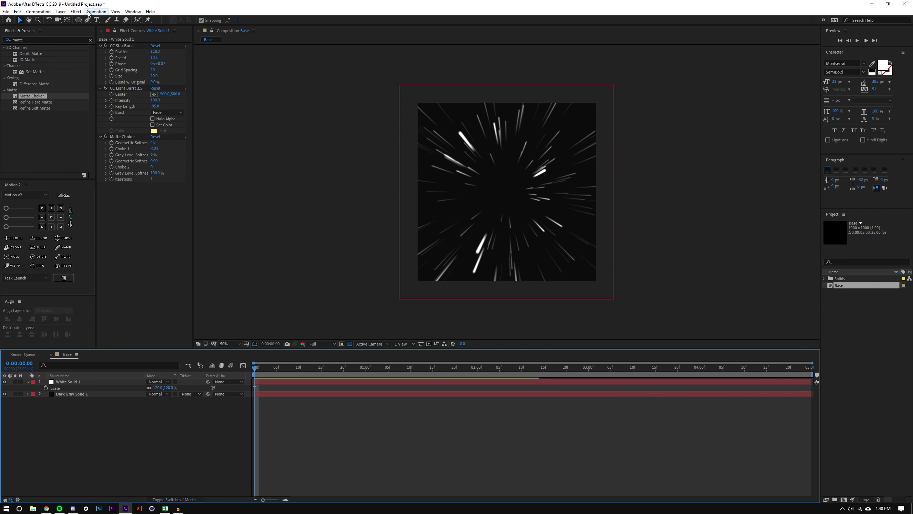
click(60, 11)
Add an adjustment layer and apply CC Flo Motion to it
mouse_move(90, 19)
click(217, 68)
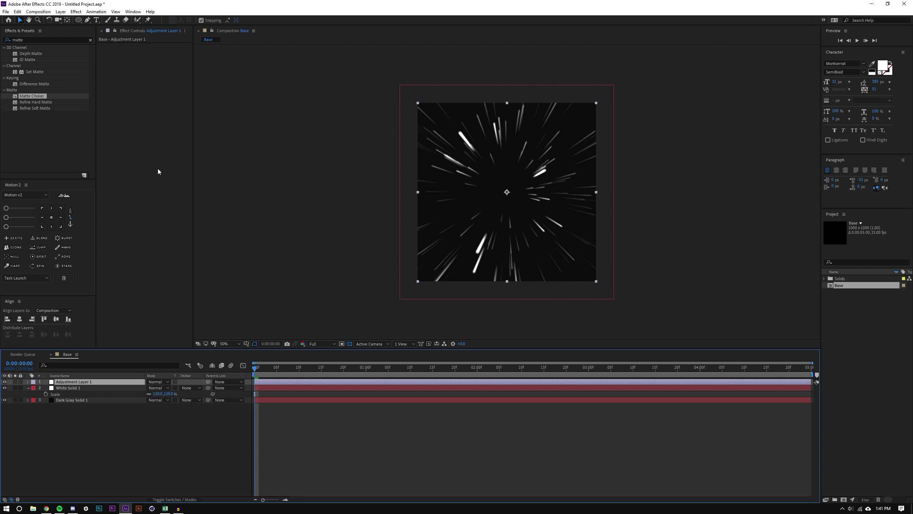
click(47, 40)
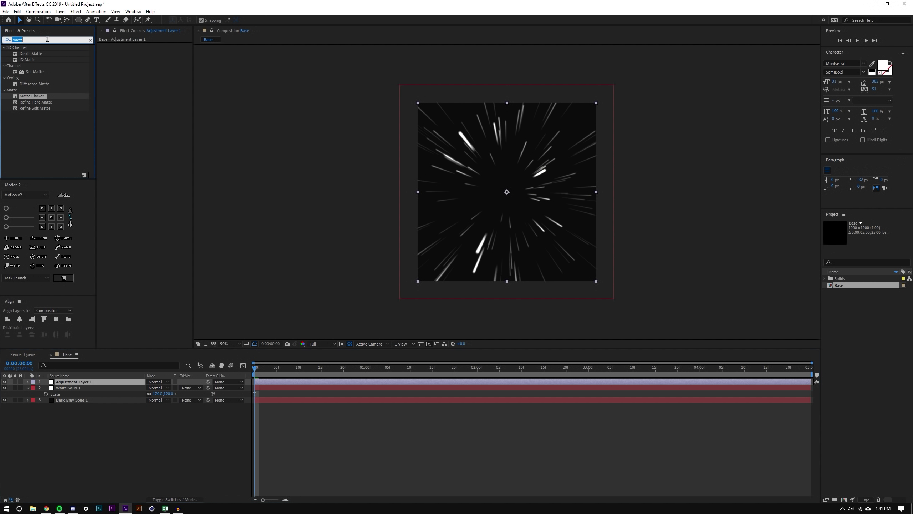
text(cc flo)
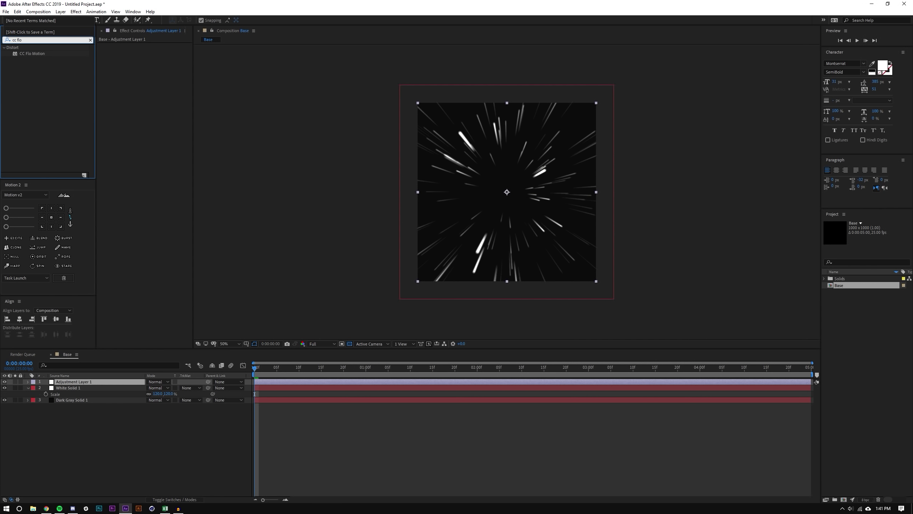
drag(40, 54, 90, 381)
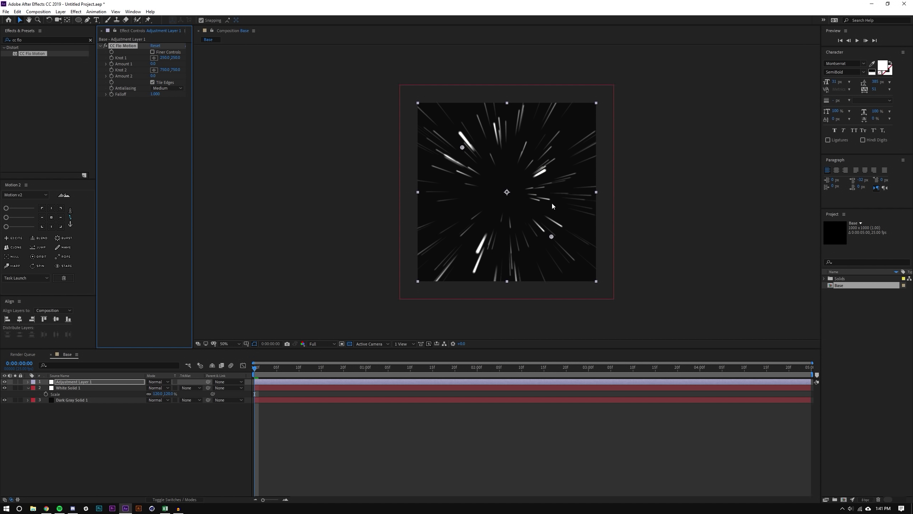
key(period)
key(period)
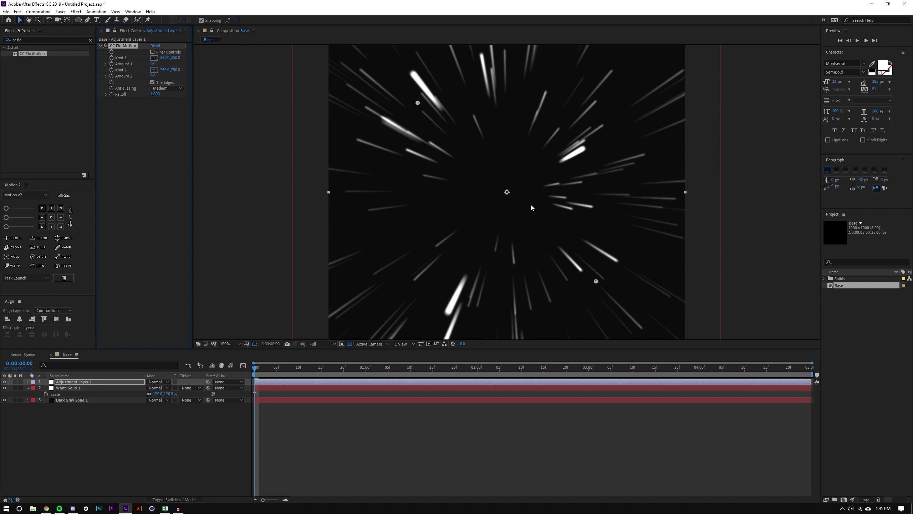
Set CC Flo Motion Knot 1 and Knot 2 both to 500, 500
click(166, 58)
text(500)
key(Tab)
text(500)
key(Return)
click(165, 71)
text(500)
key(Tab)
text(500)
key(Return)
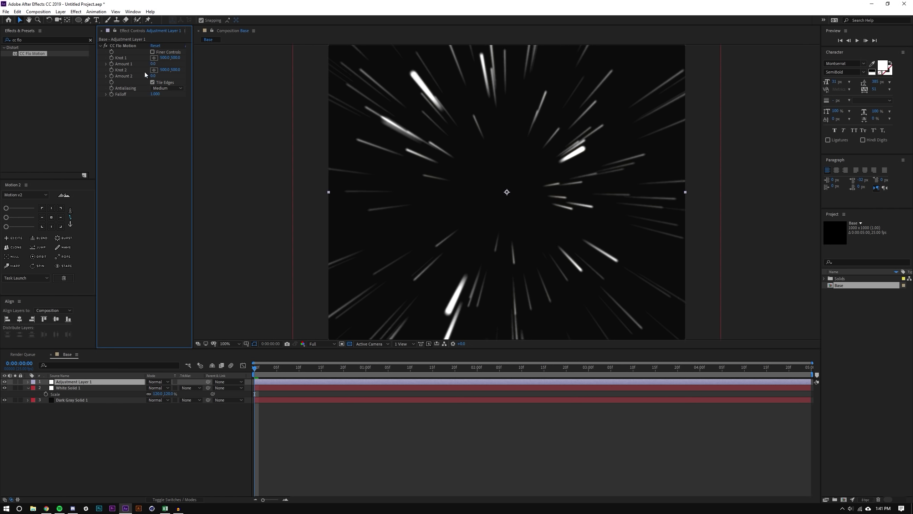
Confirm the CC Flo Motion Amount 1 value and preview the flowing tunnel
click(153, 64)
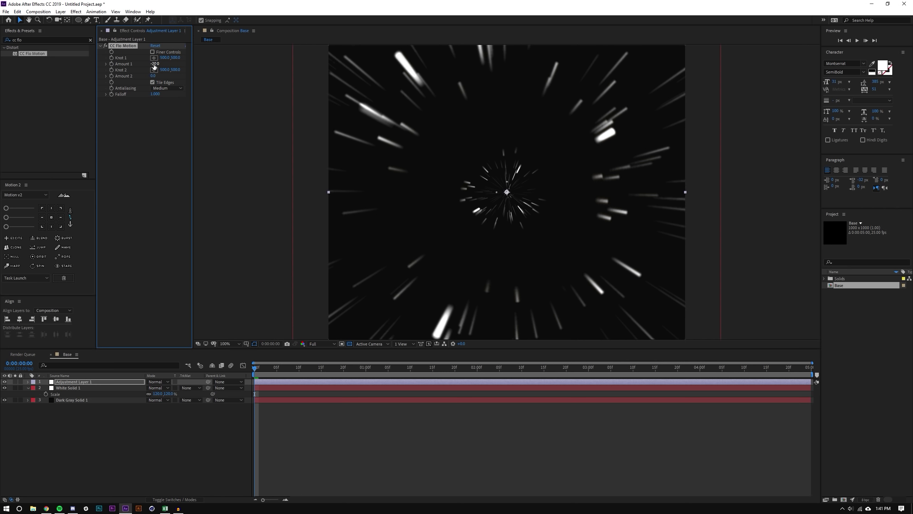
key(Return)
click(217, 442)
key(space)
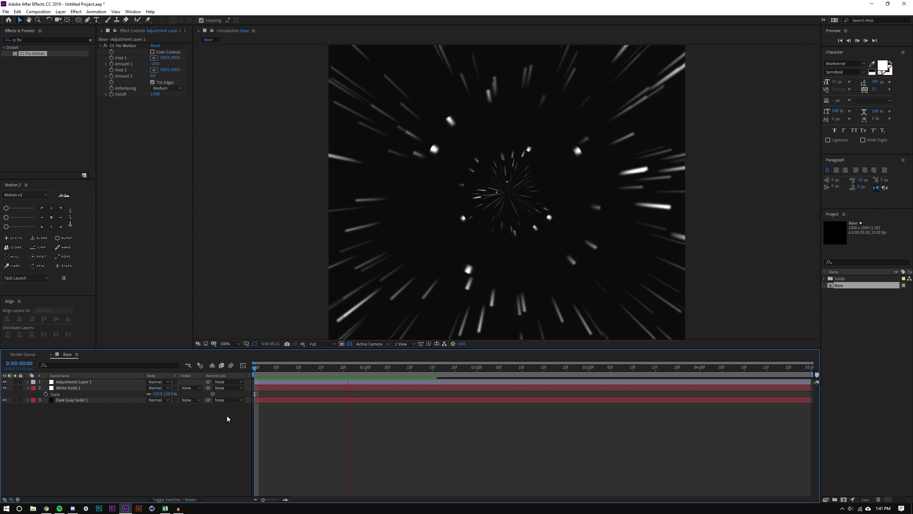
key(comma)
key(comma)
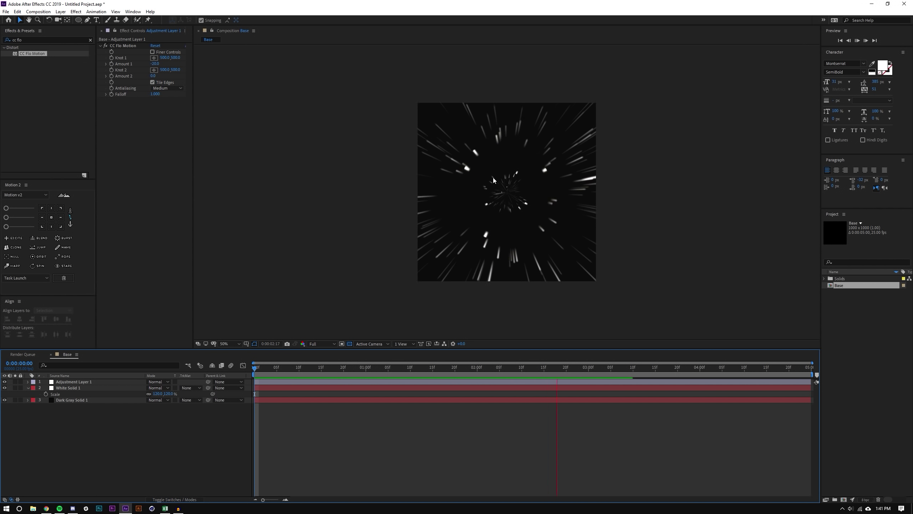
key(period)
key(period)
click(308, 367)
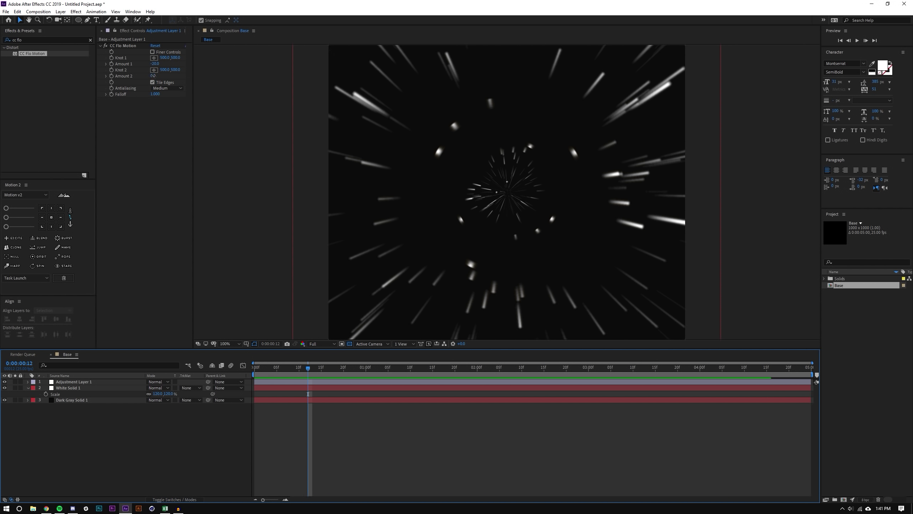
Set CC Flo Motion Amount 2 to 360 and preview the result
click(153, 77)
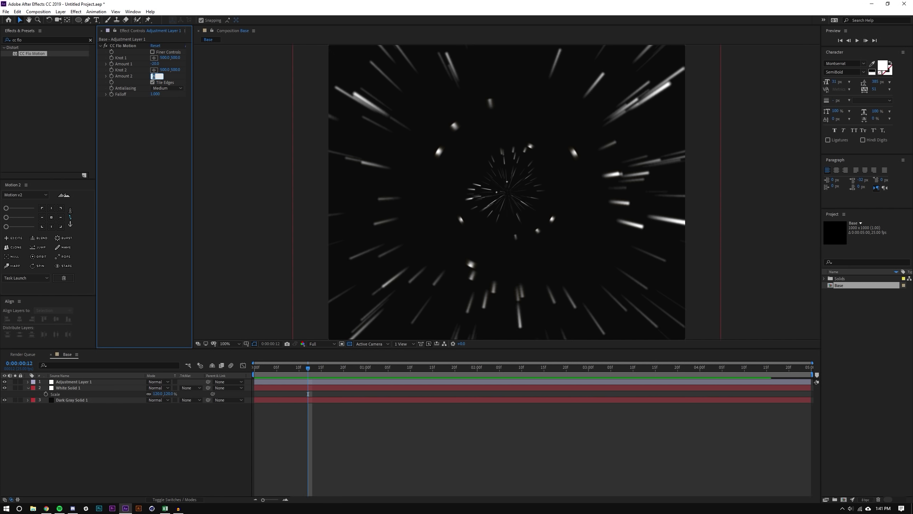
key(Return)
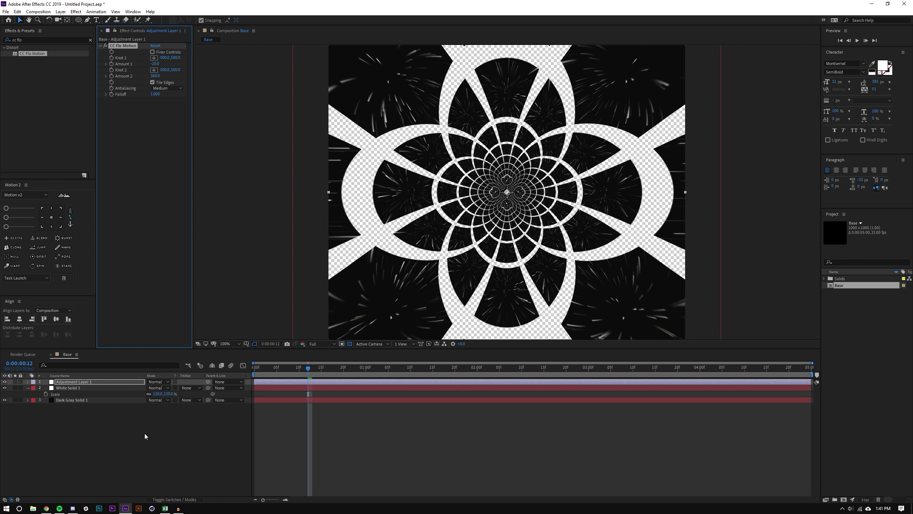
click(145, 436)
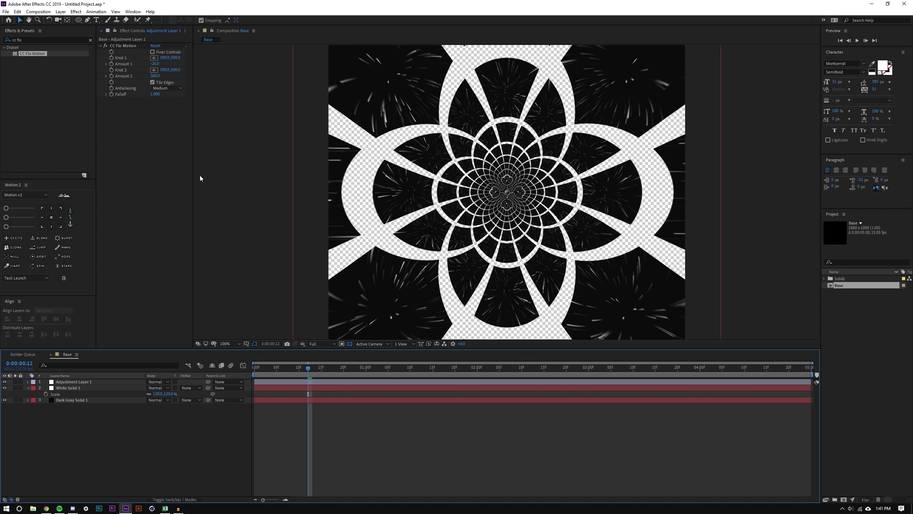
key(space)
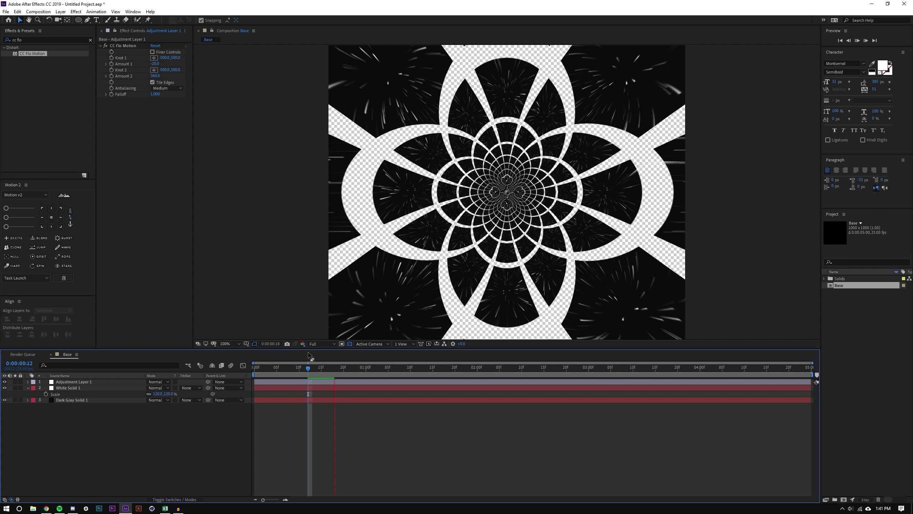
key(space)
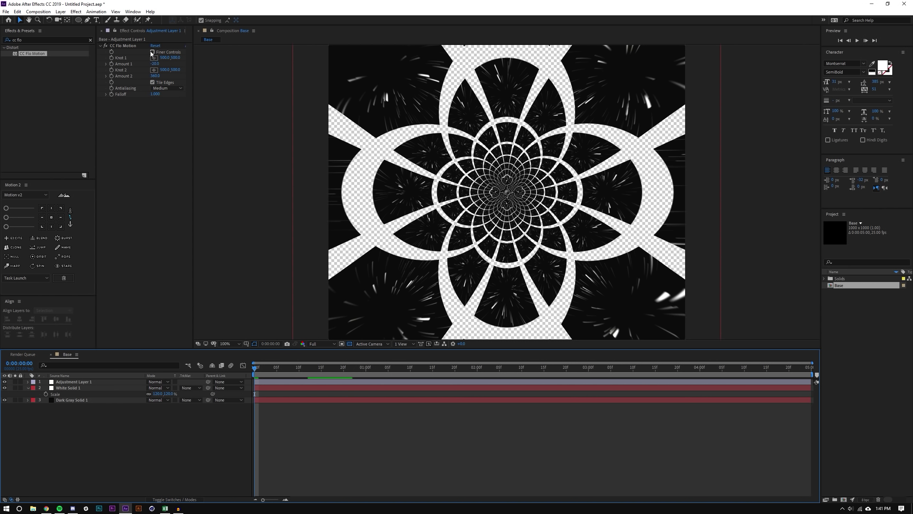
Turn on Finer Controls, test higher Amount 2 values, and revert Amount 2 to 360
click(151, 52)
click(152, 53)
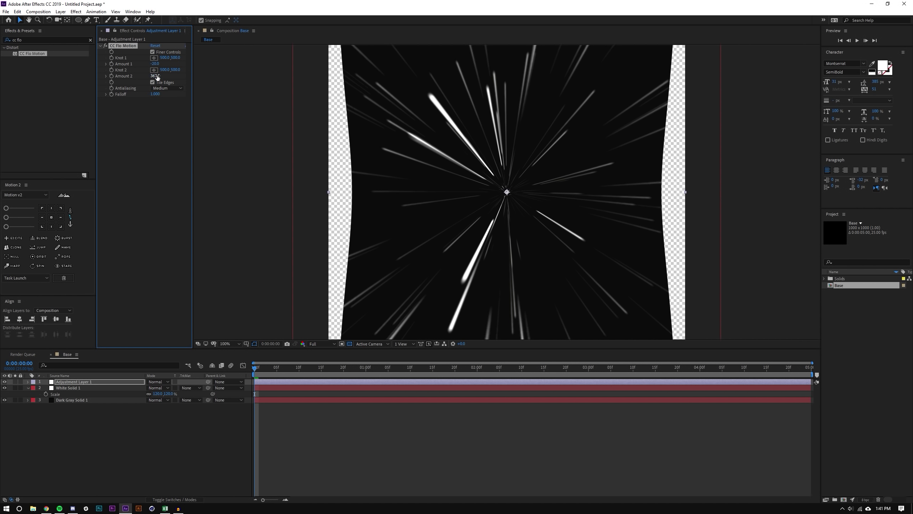
drag(155, 76, 124, 59)
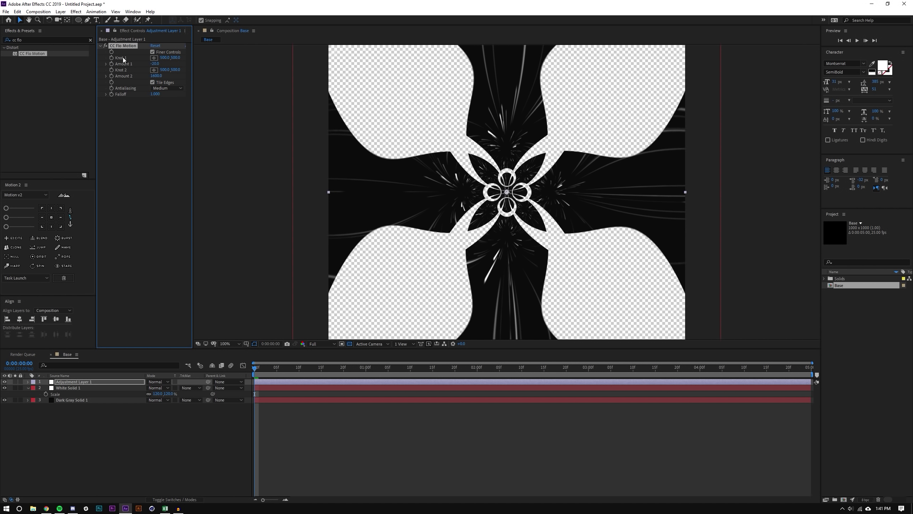
click(152, 52)
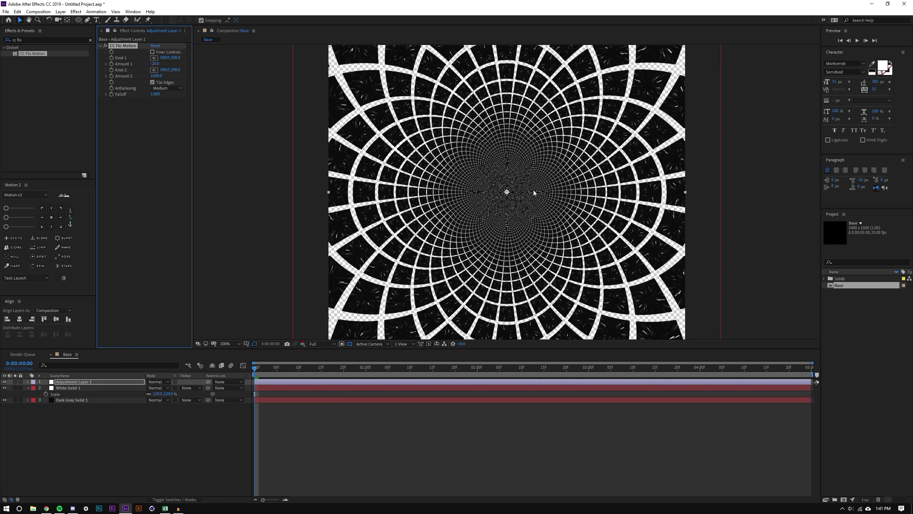
key(ctrl+z)
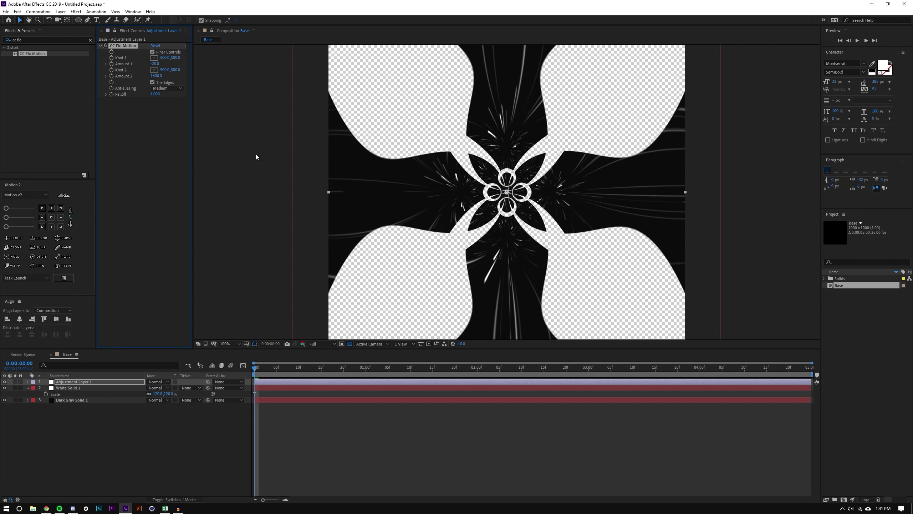
key(ctrl+z)
click(179, 455)
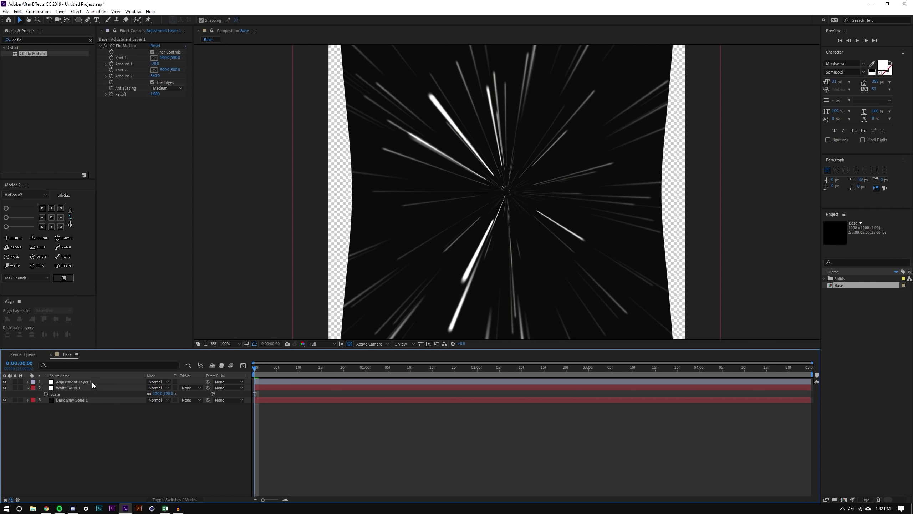
click(92, 383)
key(comma)
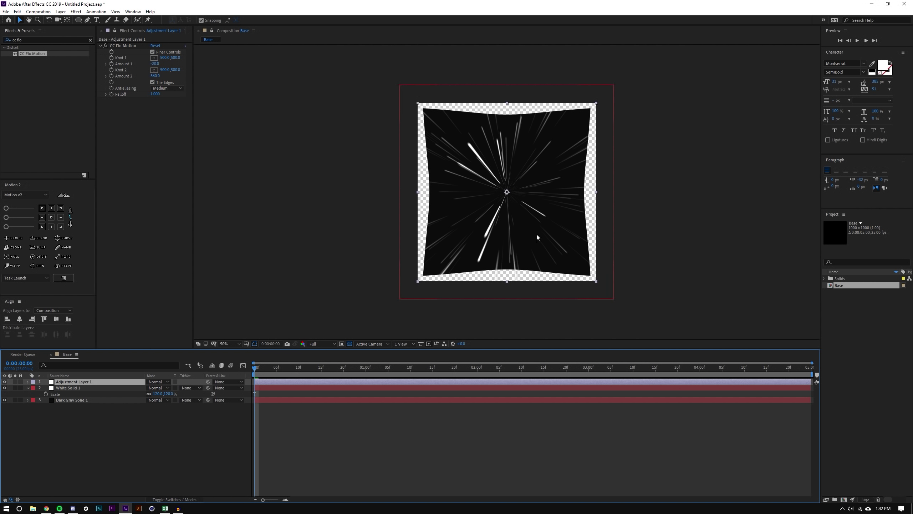
key(s)
click(169, 387)
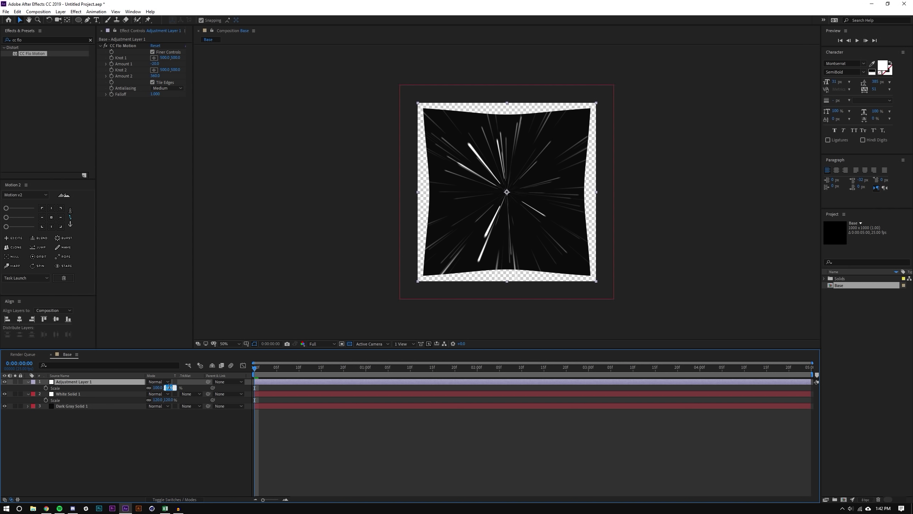
text(120)
key(Return)
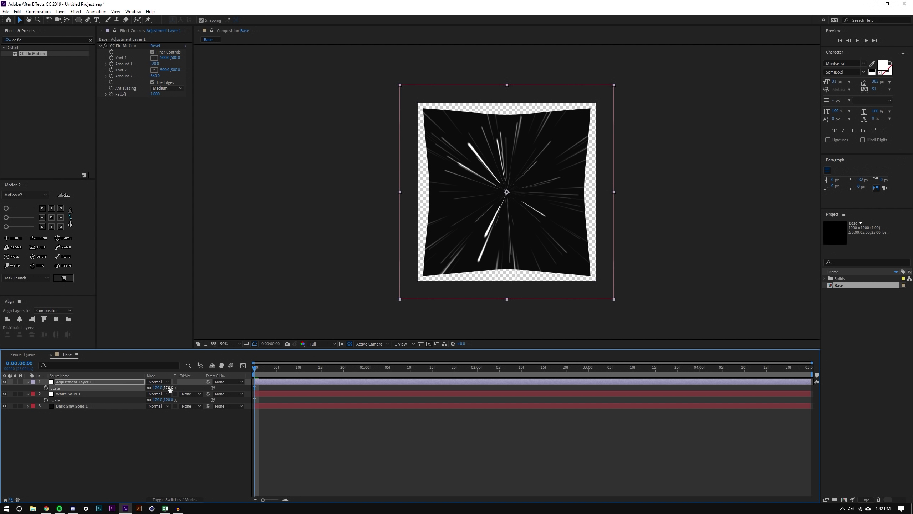
key(ctrl+z)
key(ctrl+shift+z)
key(ctrl+z)
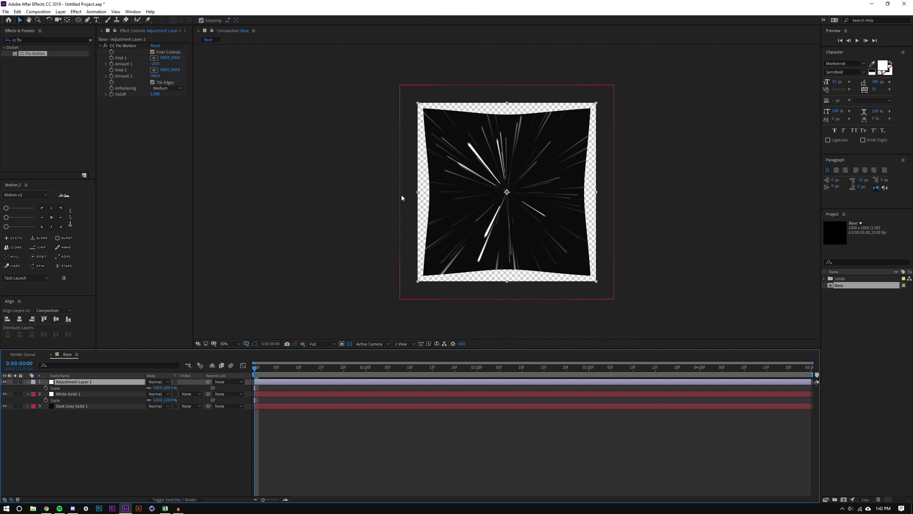
scroll(507, 190, up, 2)
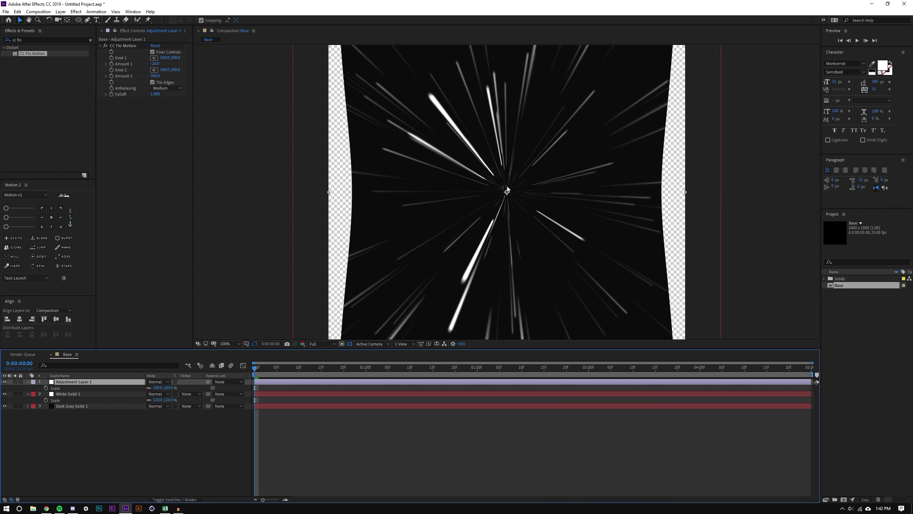
key(space)
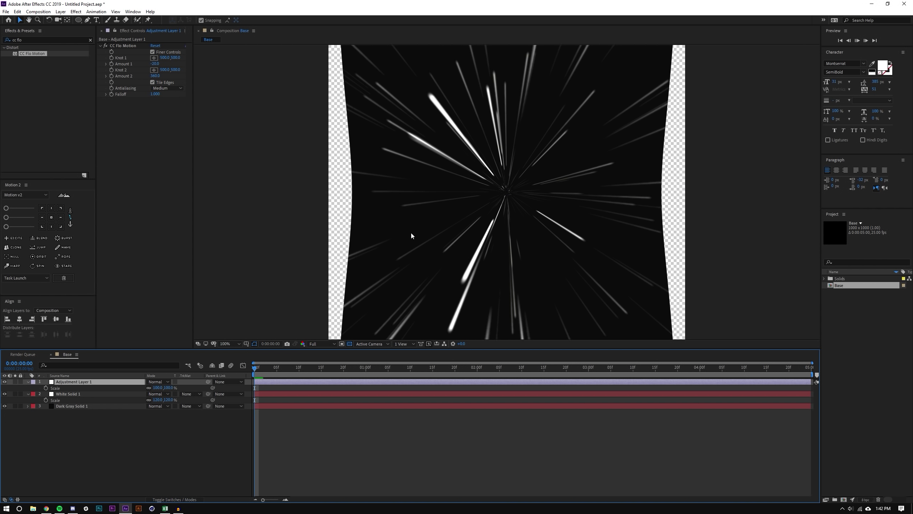
scroll(379, 240, down, 2)
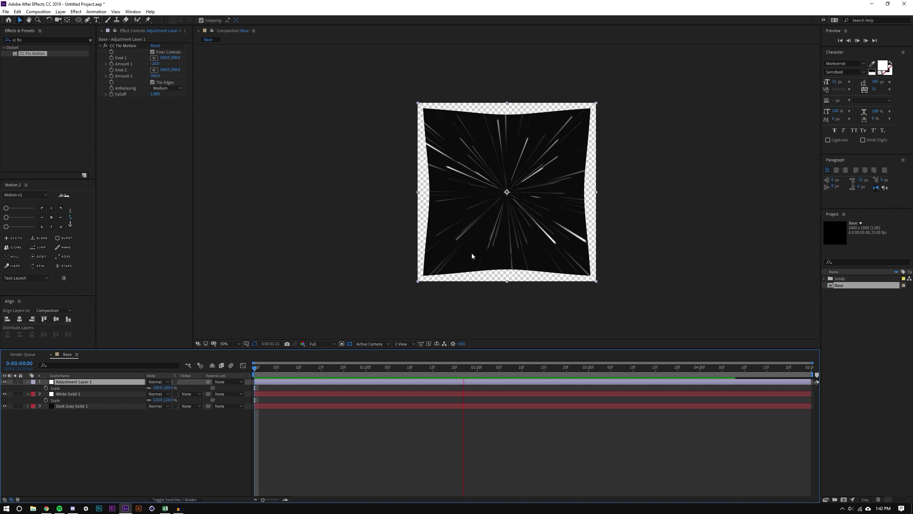
scroll(482, 270, up, 2)
Add a second adjustment layer and apply CC Lens to it
click(361, 369)
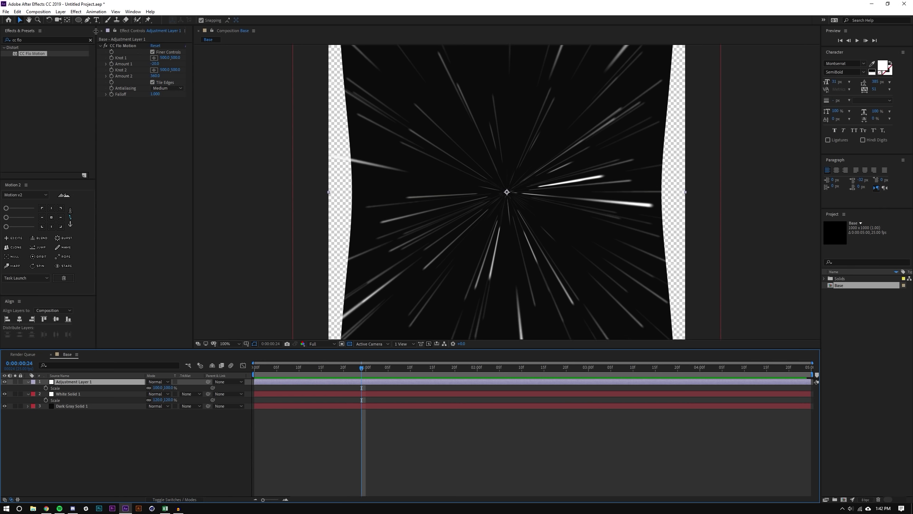
click(60, 12)
mouse_move(64, 18)
click(194, 66)
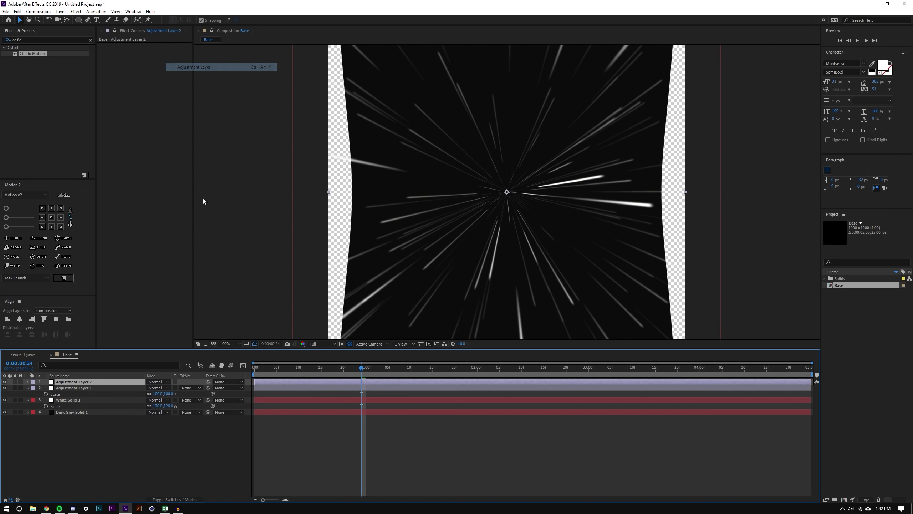
double_click(29, 39)
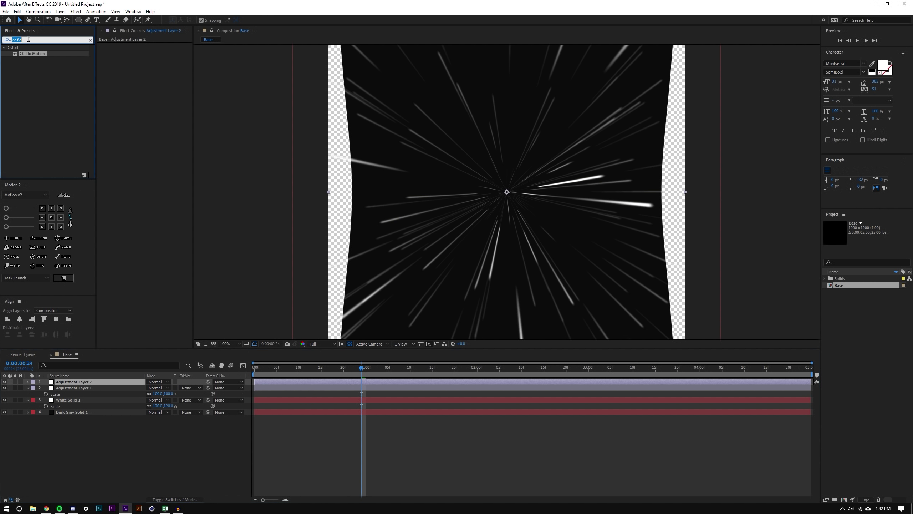
text(cc ls)
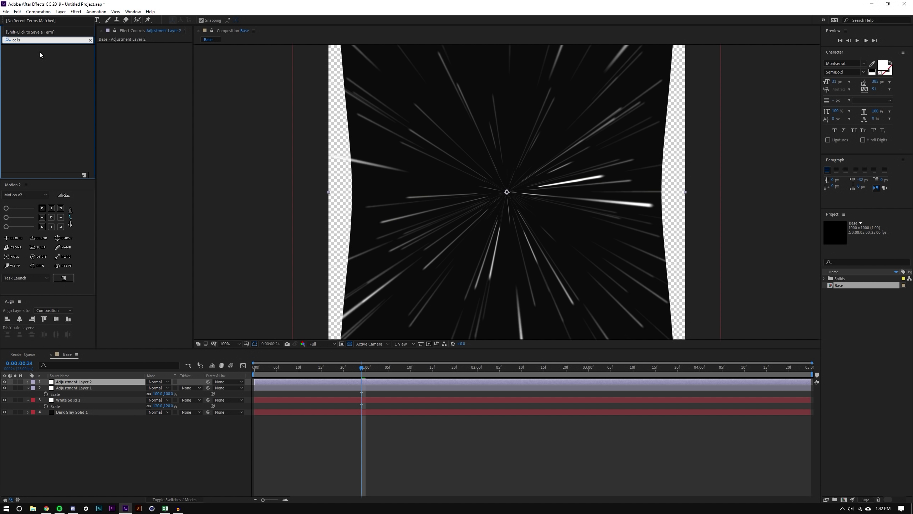
key(BackSpace)
text(e)
drag(27, 53, 101, 383)
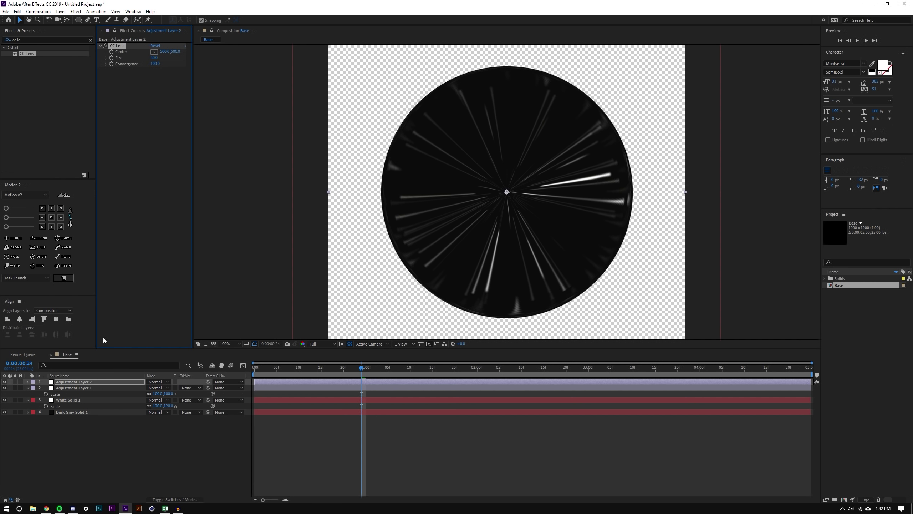
Set the CC Lens Size to 120 so the streaks fill the frame
drag(154, 57, 288, 66)
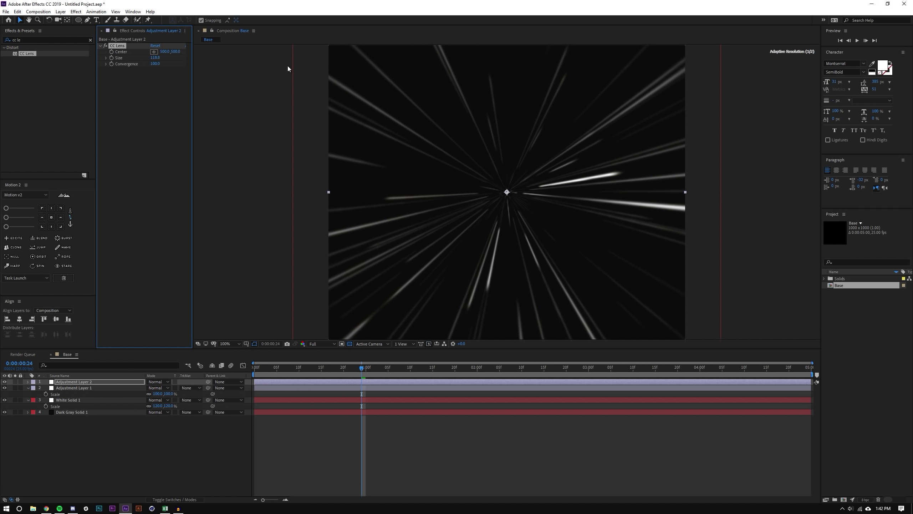
click(153, 58)
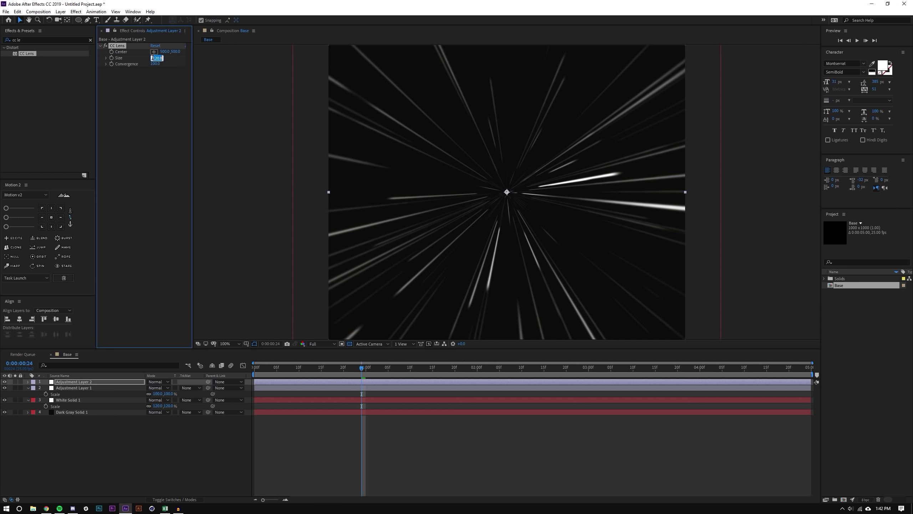
text(120)
key(Return)
key(comma)
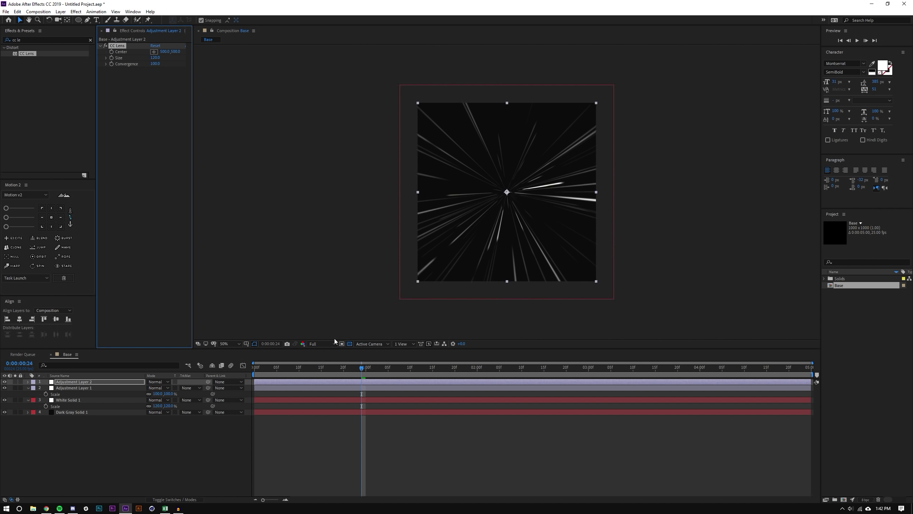
key(space)
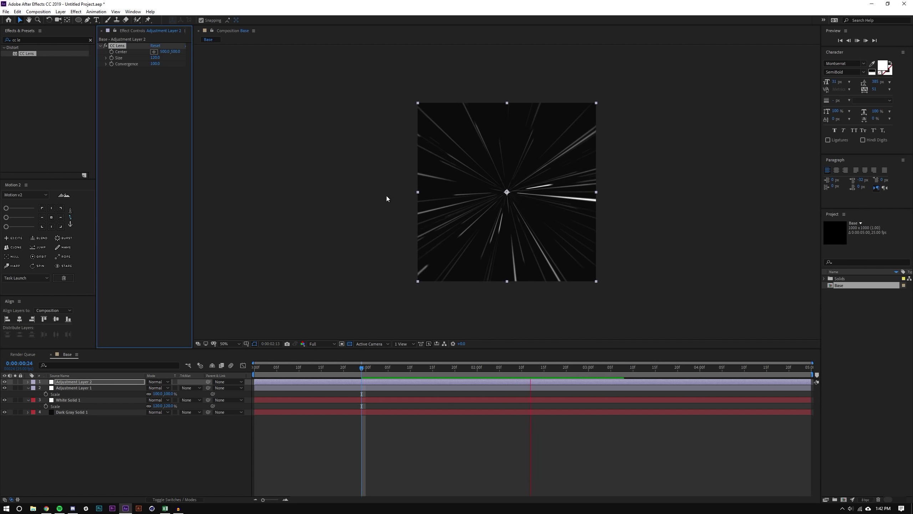
key(period)
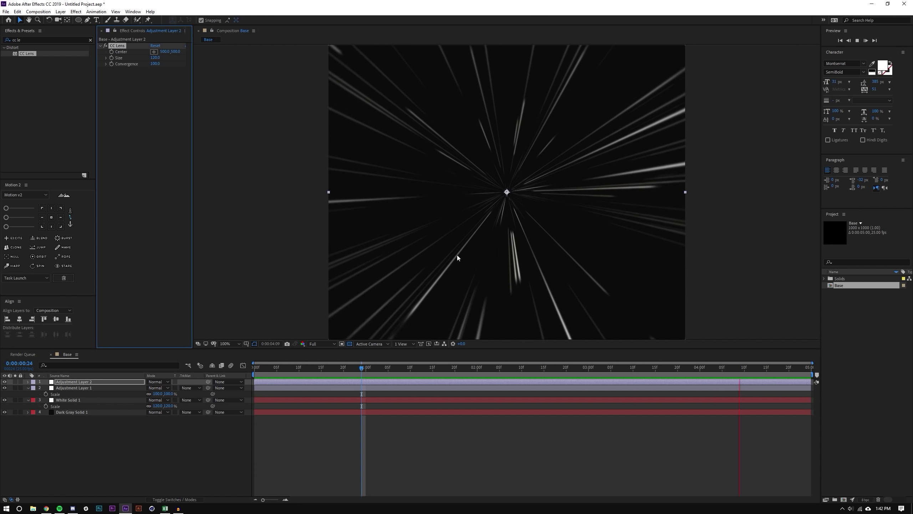
key(comma)
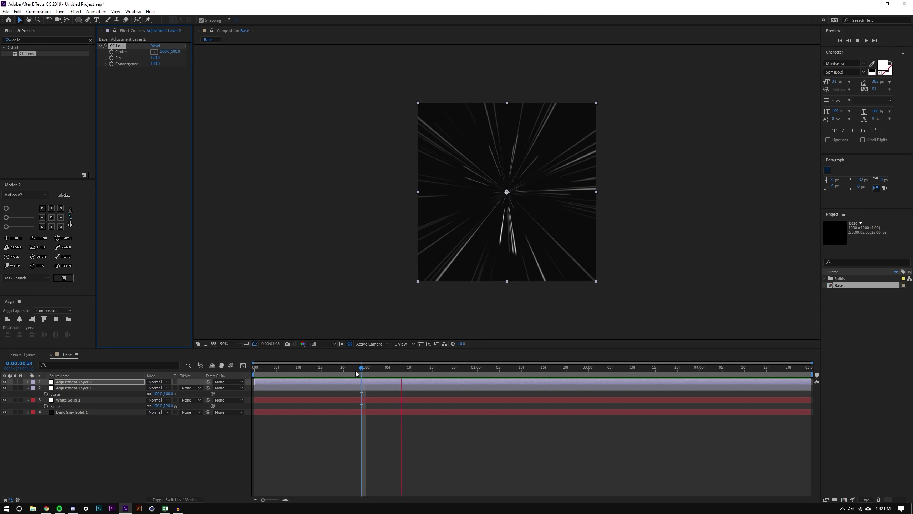
click(321, 373)
key(Home)
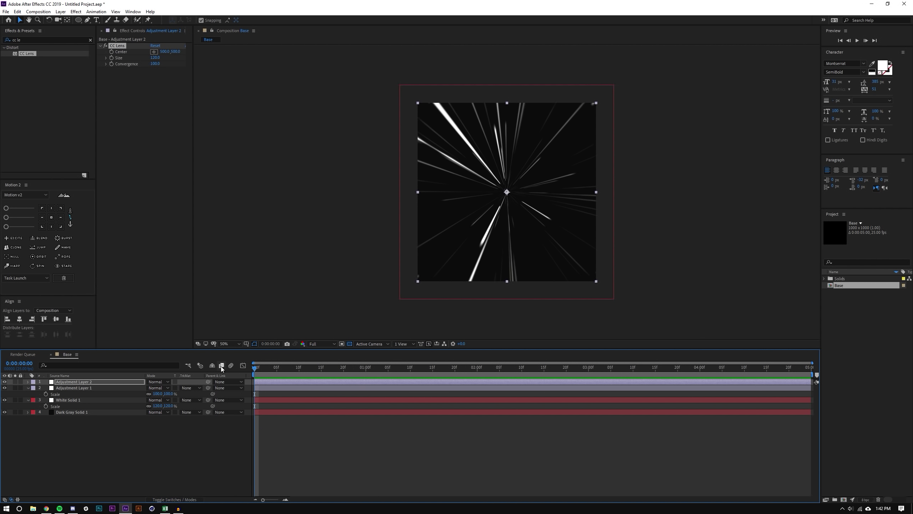
key(period)
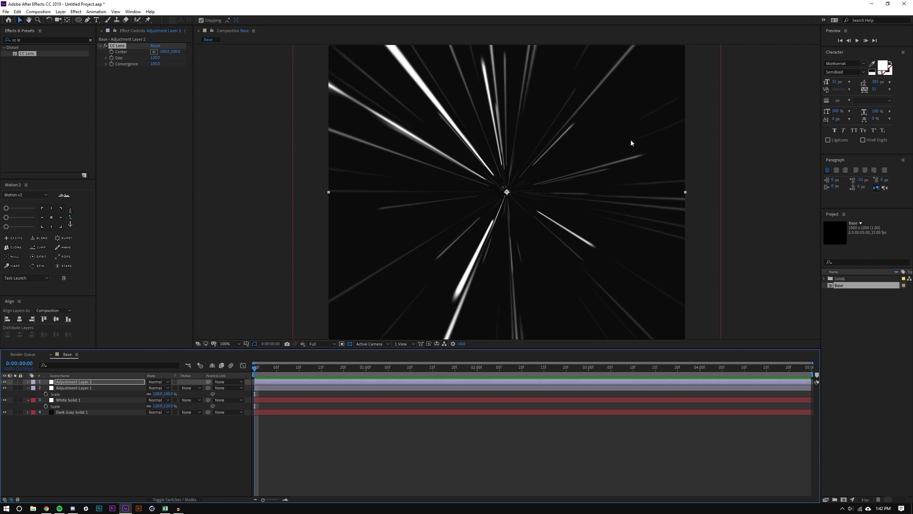
key(period)
key(period)
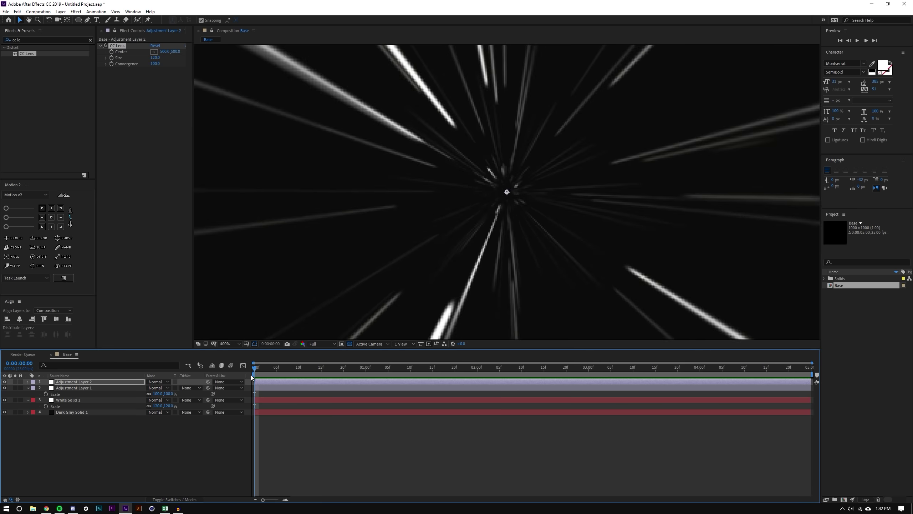
drag(255, 368, 452, 364)
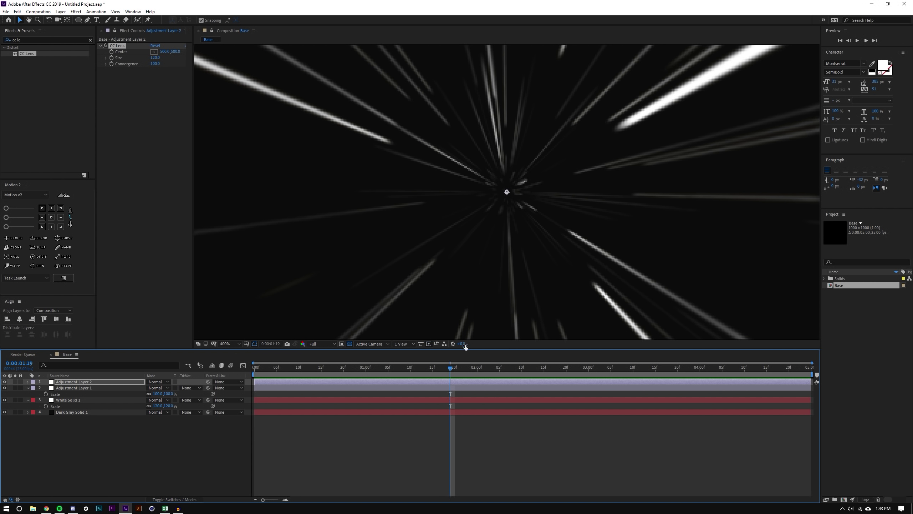
Set the work area from 0:00:01:19 to about 0:00:03:09 and play it as a preview loop
click(455, 368)
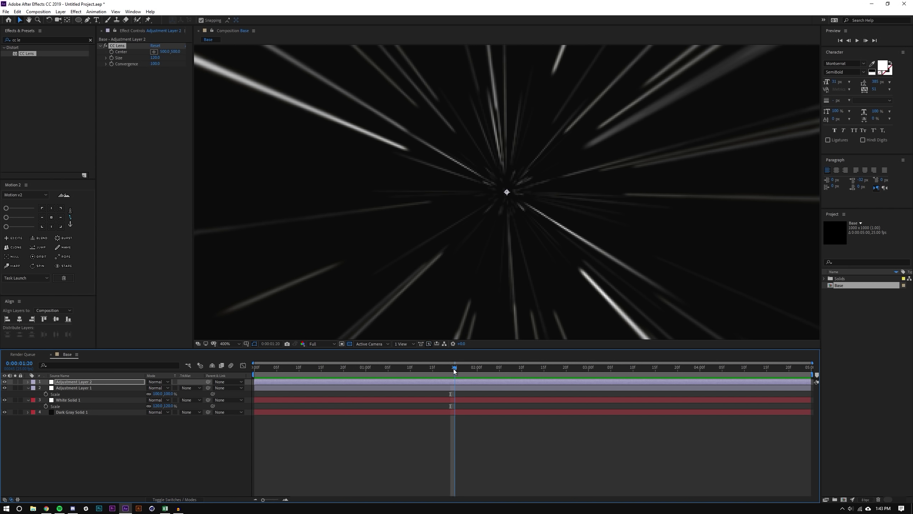
click(452, 370)
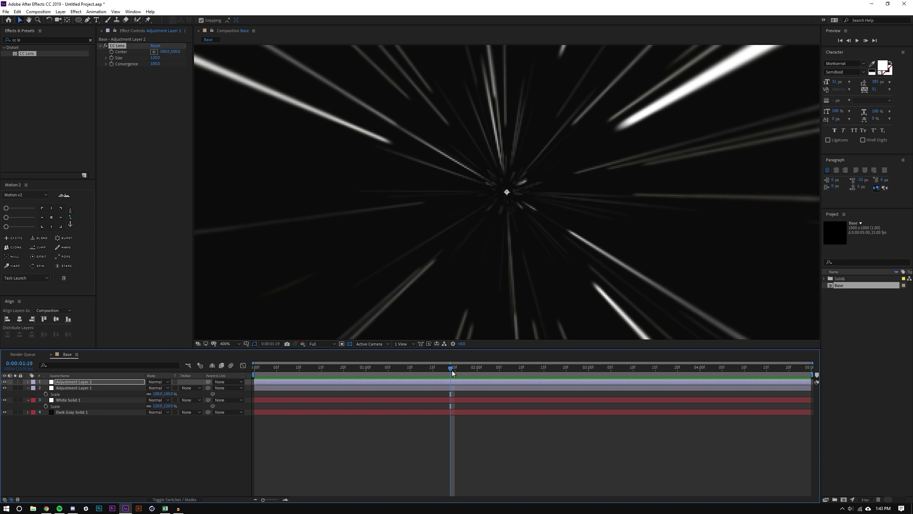
key(b)
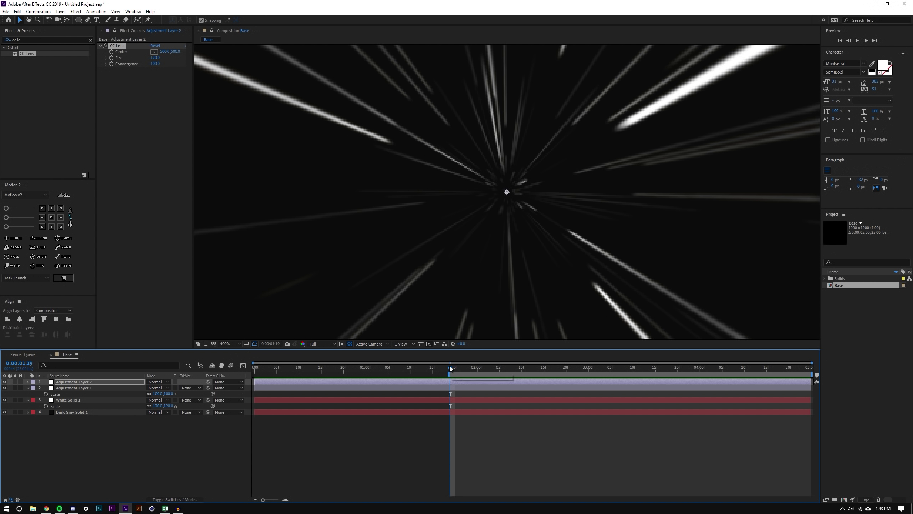
drag(449, 368, 630, 381)
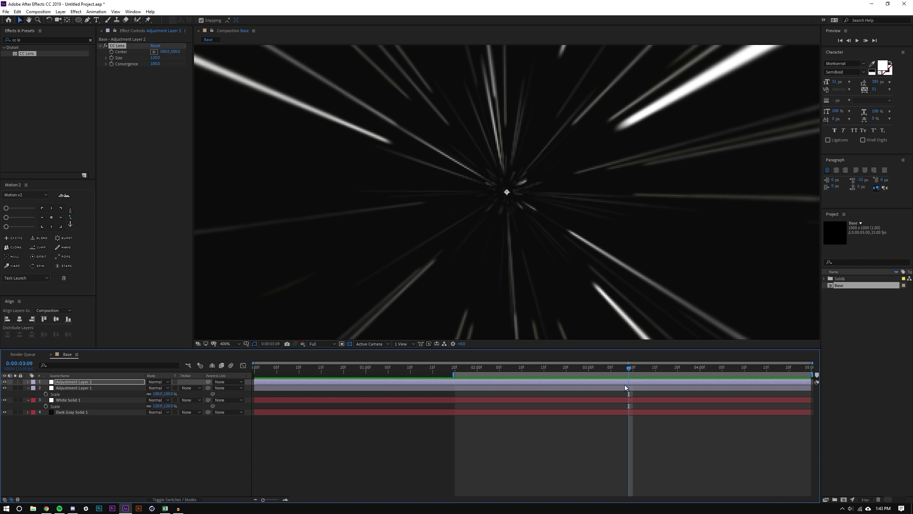
key(n)
key(space)
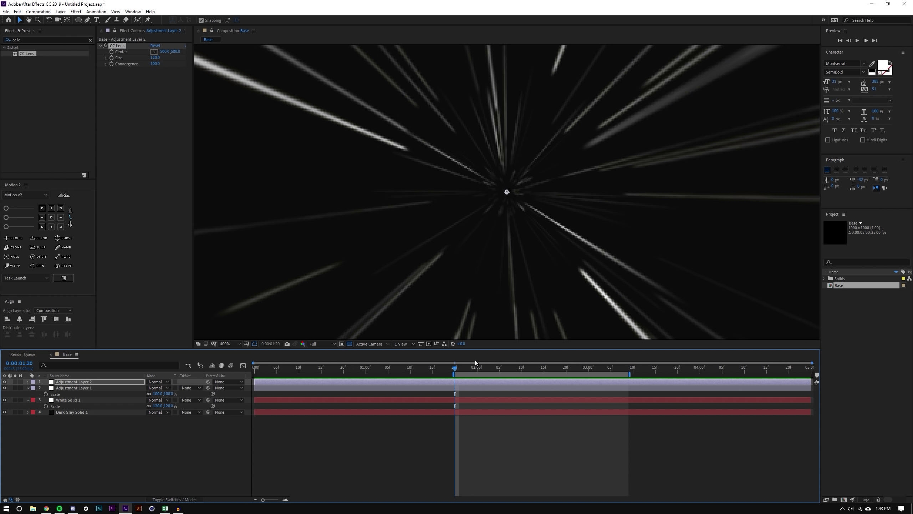
scroll(500, 224, down, 3)
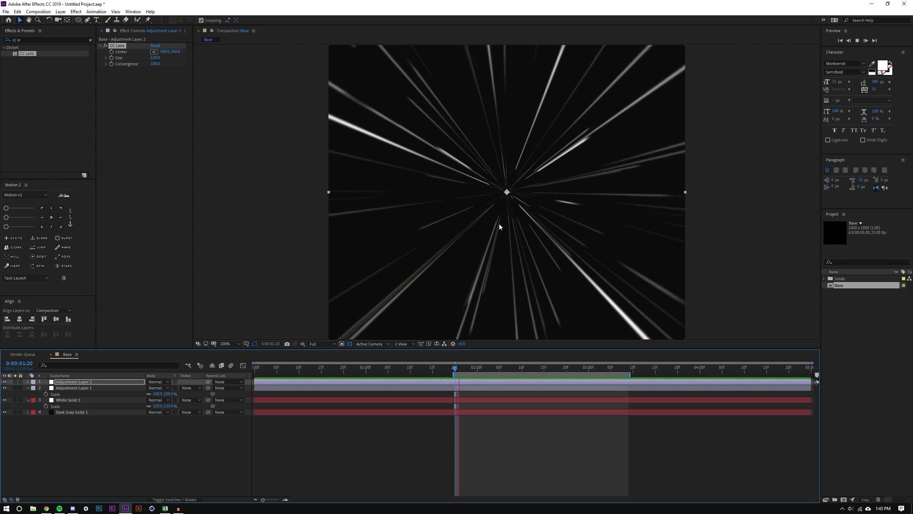
Slide the work area to start at 0:00, ending near 0:00:01:14, and preview it at 100%
key(space)
click(733, 228)
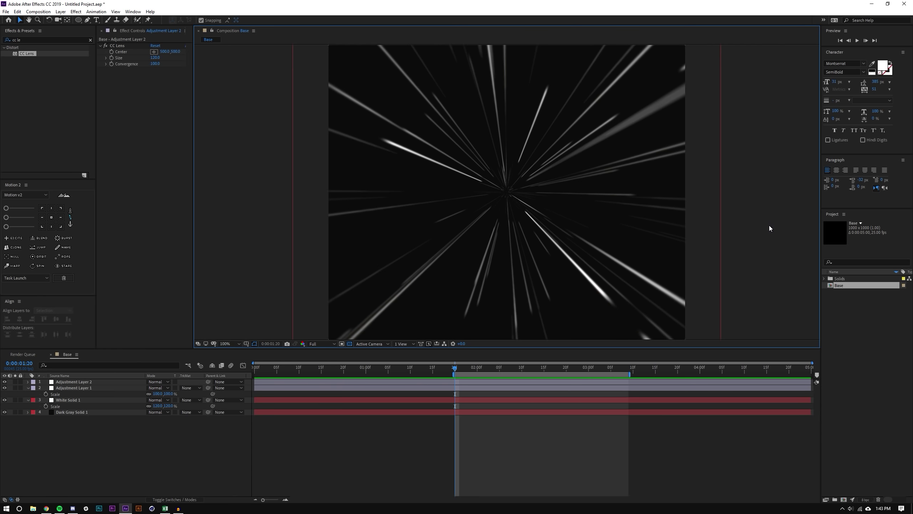
scroll(766, 228, down, 2)
key(space)
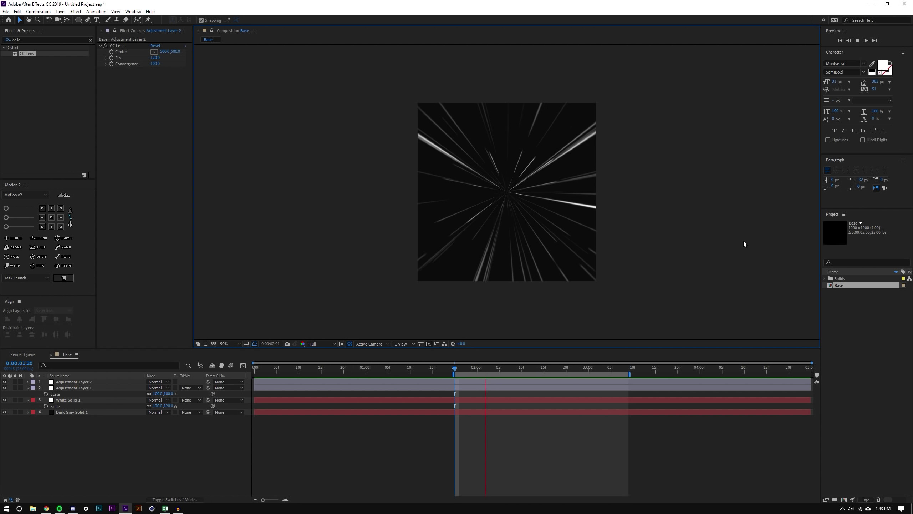
click(464, 367)
drag(462, 375, 236, 367)
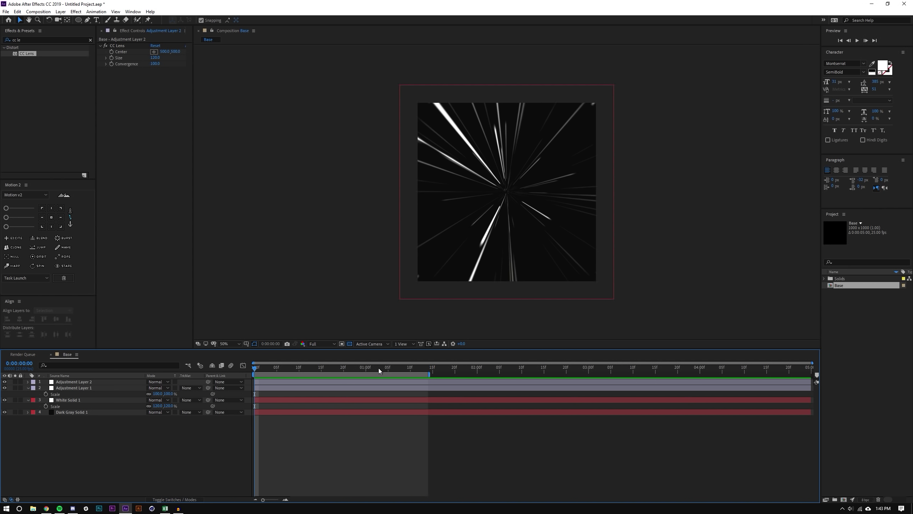
key(space)
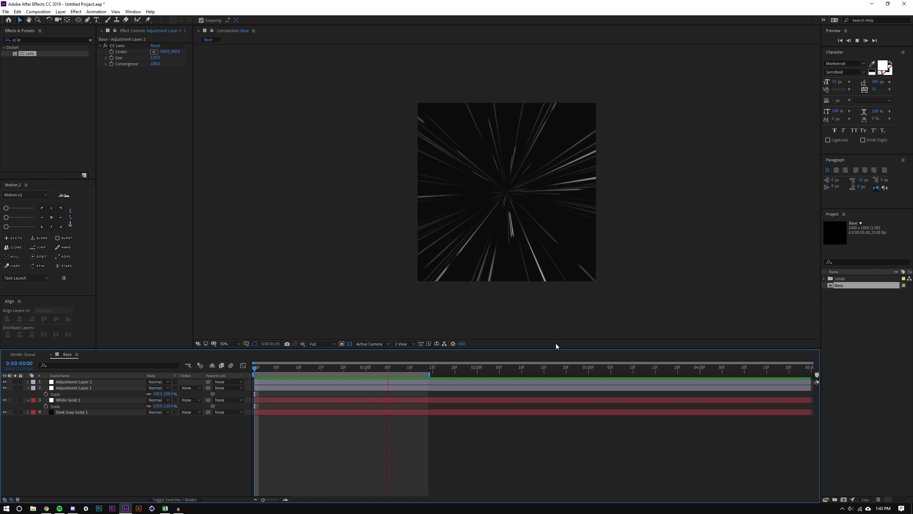
key(space)
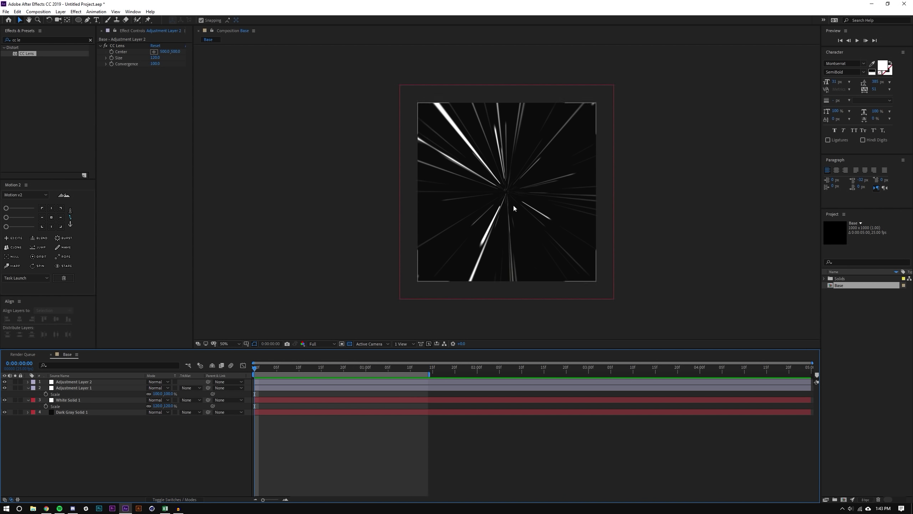
key(slash)
click(81, 388)
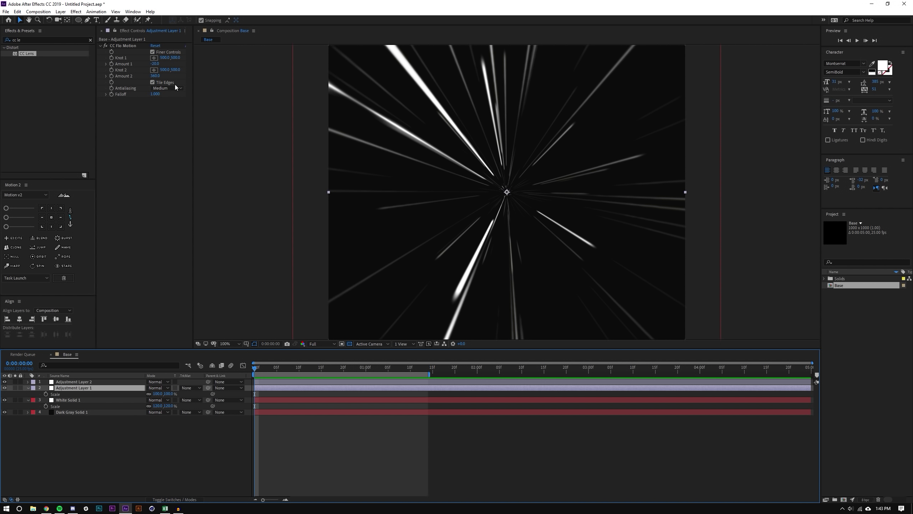
Apply Channel Blur to Adjustment Layer 1 with Green Blurriness 5 and preview the teal streaks
click(37, 40)
text(c)
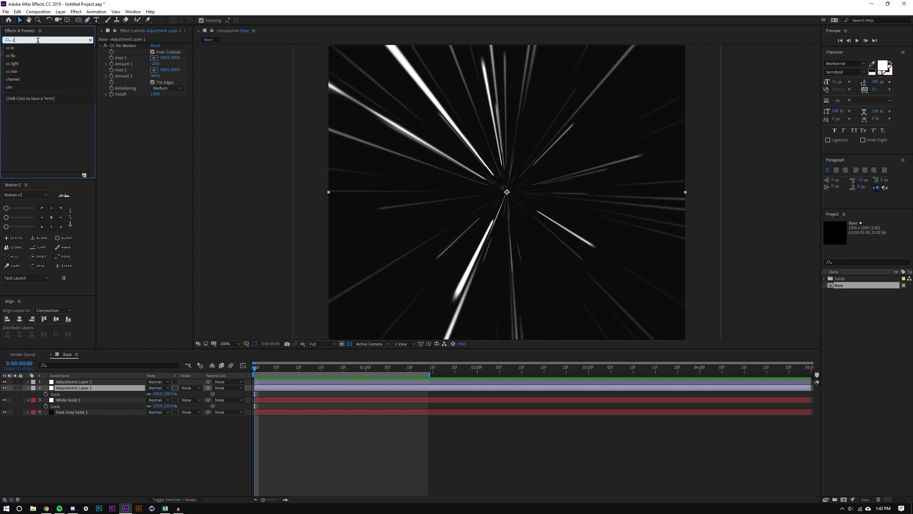
text(hannel)
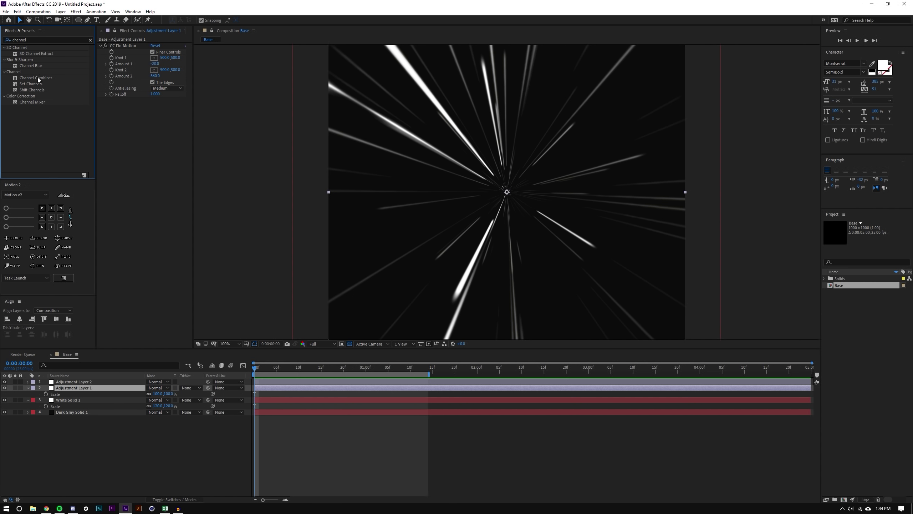
drag(29, 66, 163, 145)
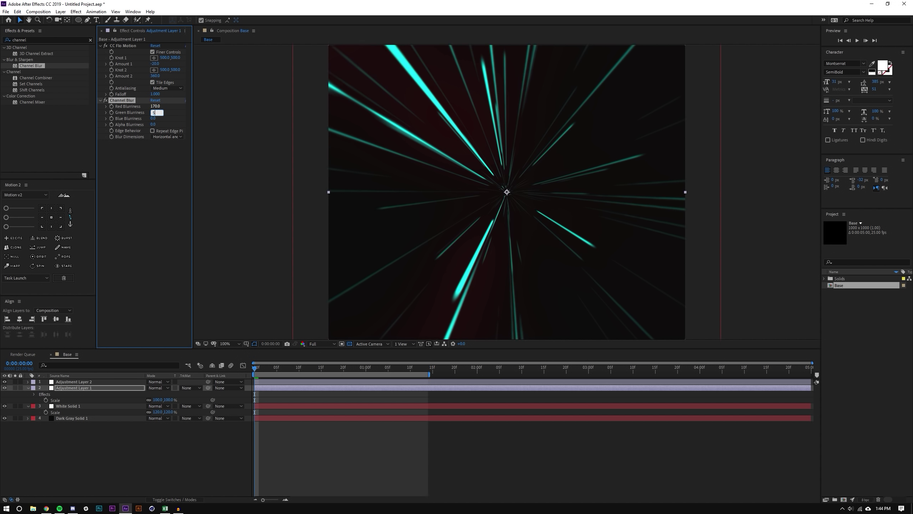
key(Return)
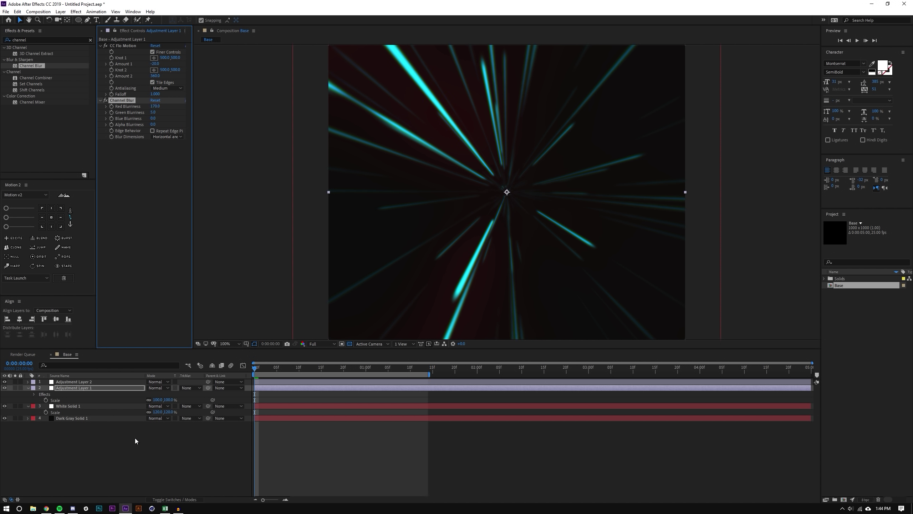
click(135, 441)
key(comma)
key(space)
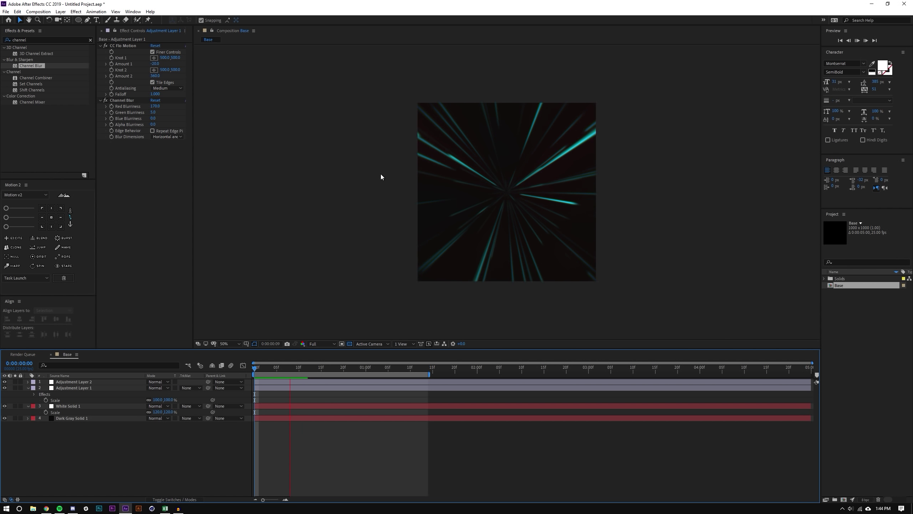
key(period)
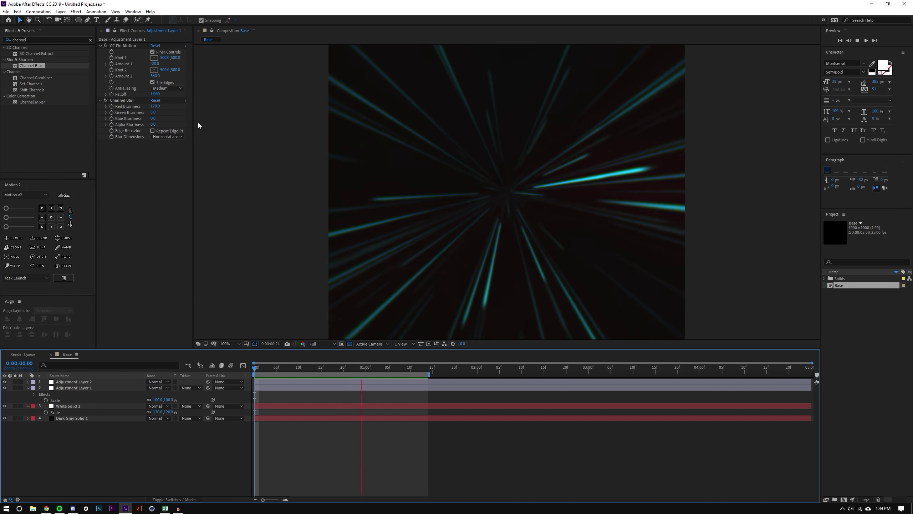
Settle Channel Blur's Red Blurriness at 170 with Repeat Edge Pixels turned on
mouse_move(155, 106)
mouse_down()
mouse_move(127, 116)
mouse_move(158, 105)
mouse_up()
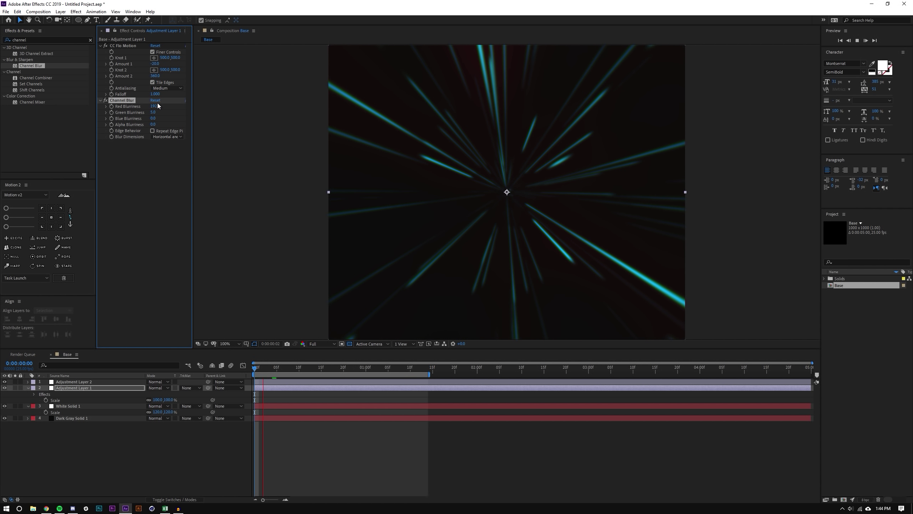
click(152, 131)
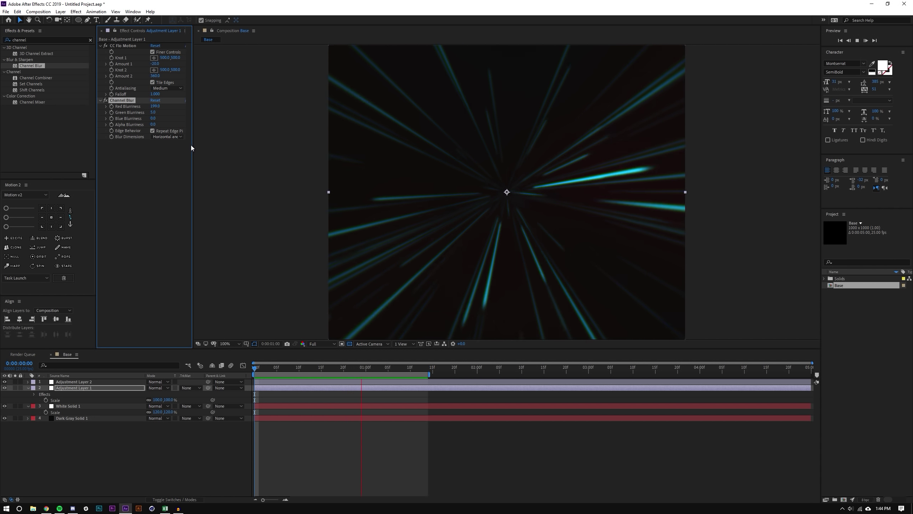
drag(192, 146, 202, 145)
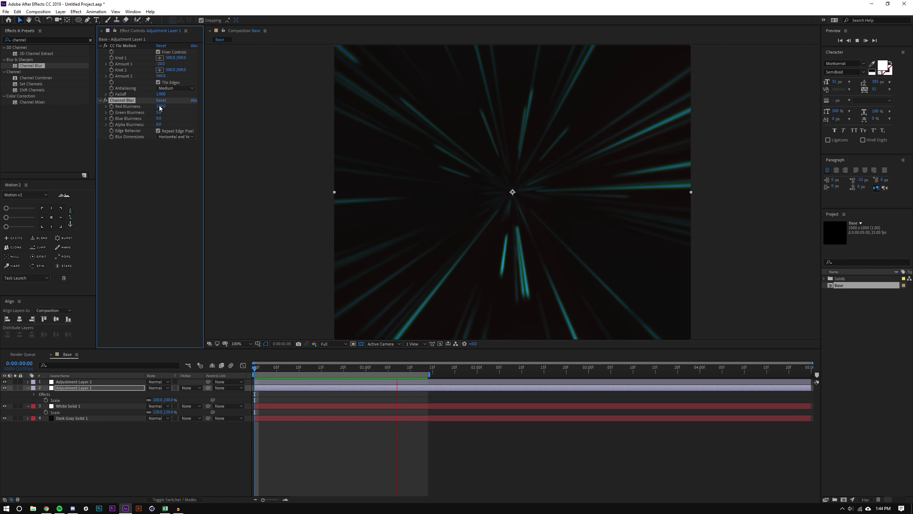
drag(160, 107, 148, 106)
click(344, 317)
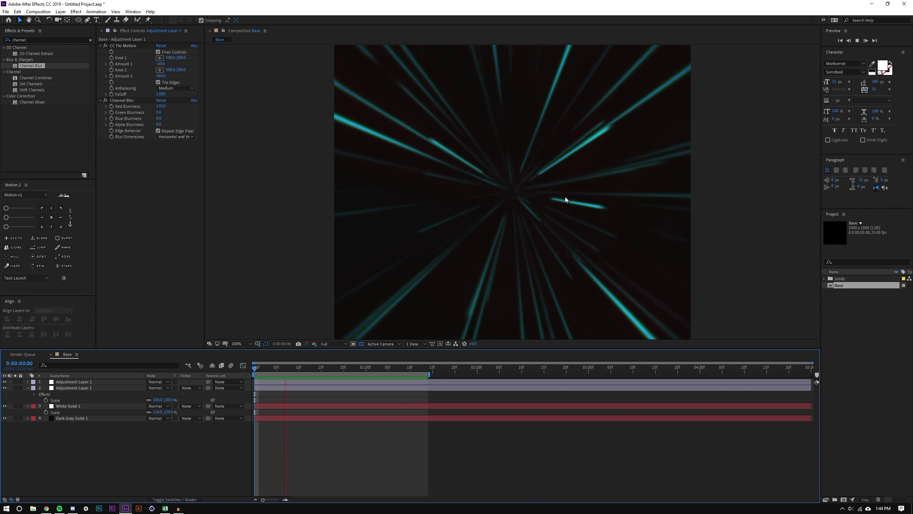
click(32, 38)
Add Glow to Adjustment Layer 1 with Glow Threshold 25% and Glow Radius 38
text(glow)
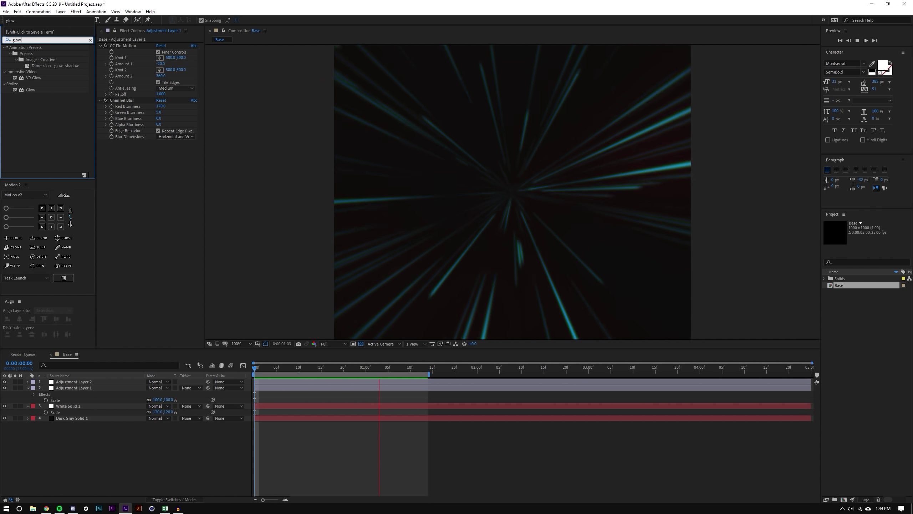
drag(31, 90, 145, 182)
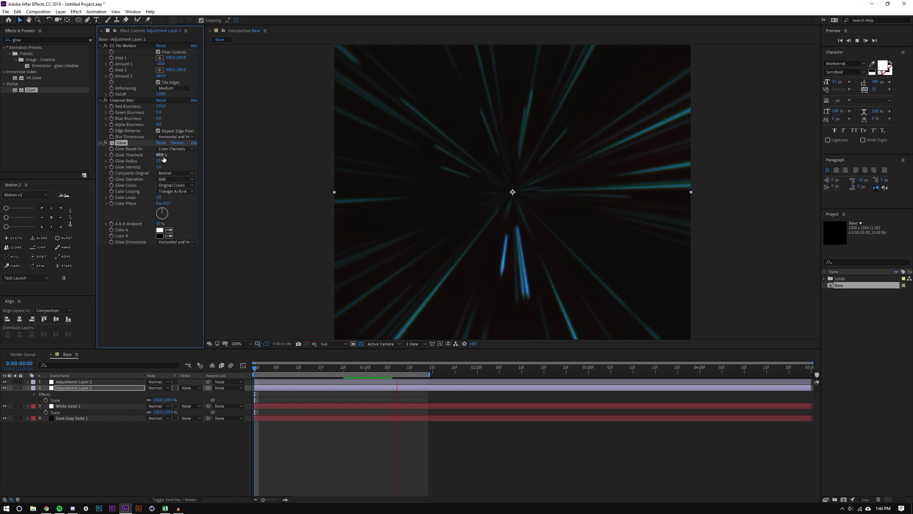
click(160, 155)
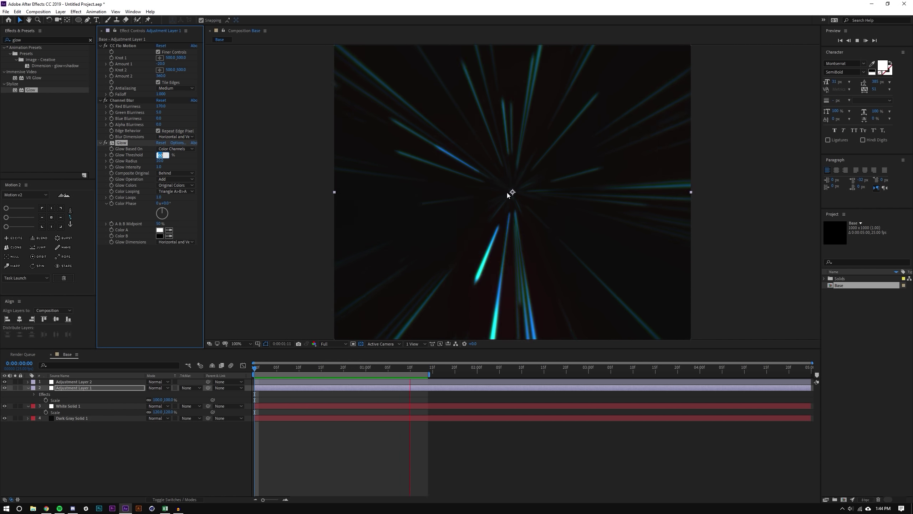
text(24)
key(BackSpace)
text(5)
key(Tab)
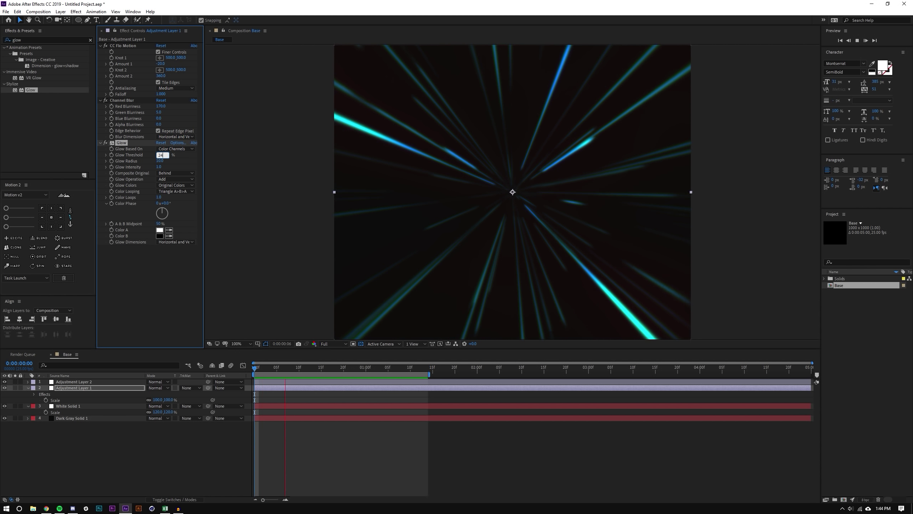
text(3)
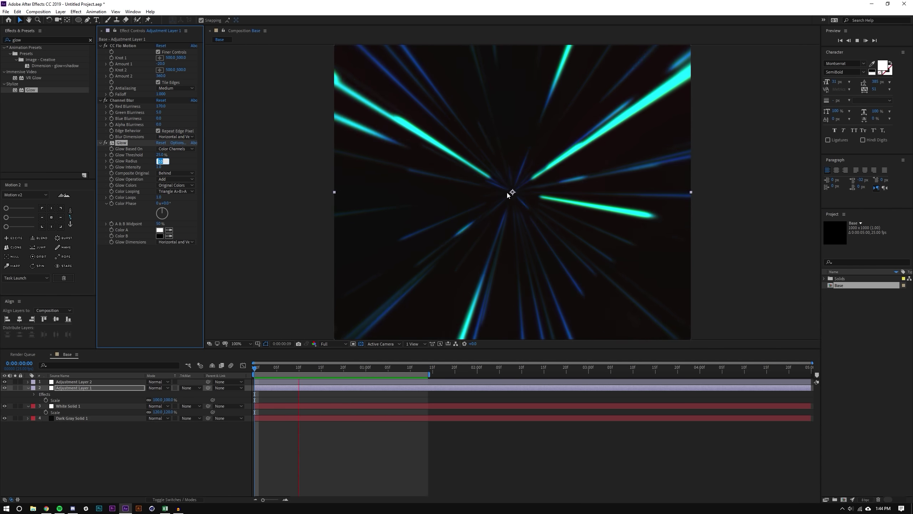
text(8)
key(Tab)
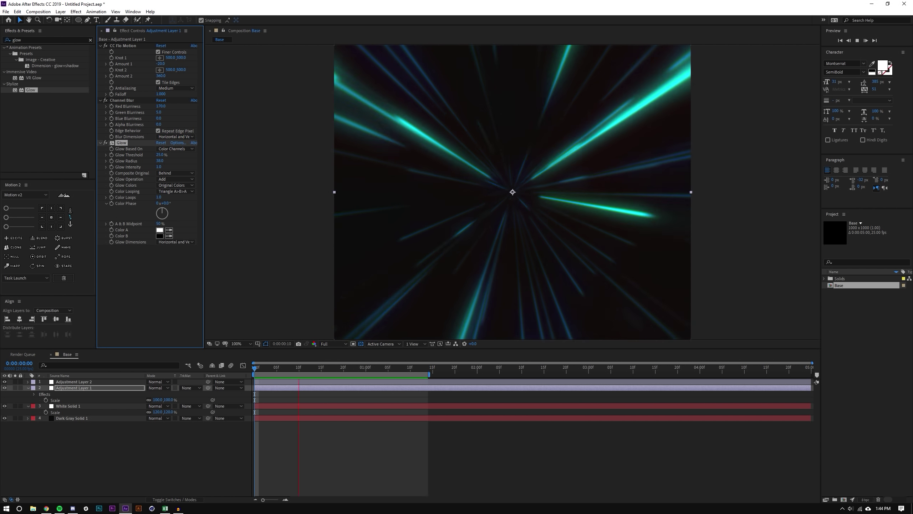
click(211, 447)
scroll(431, 207, down, 2)
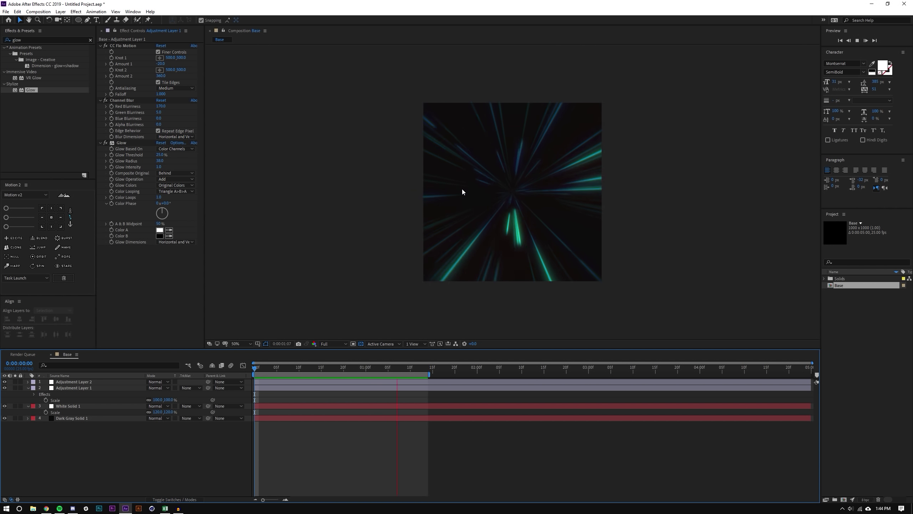
Set CC Flo Motion Amount 1 to -5 on Adjustment Layer 1 and preview the loosened tunnel
click(331, 372)
key(space)
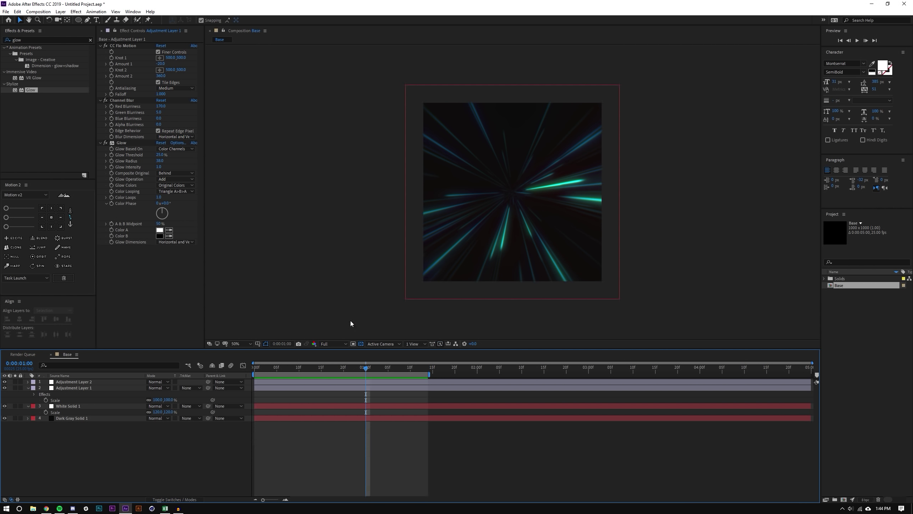
click(161, 63)
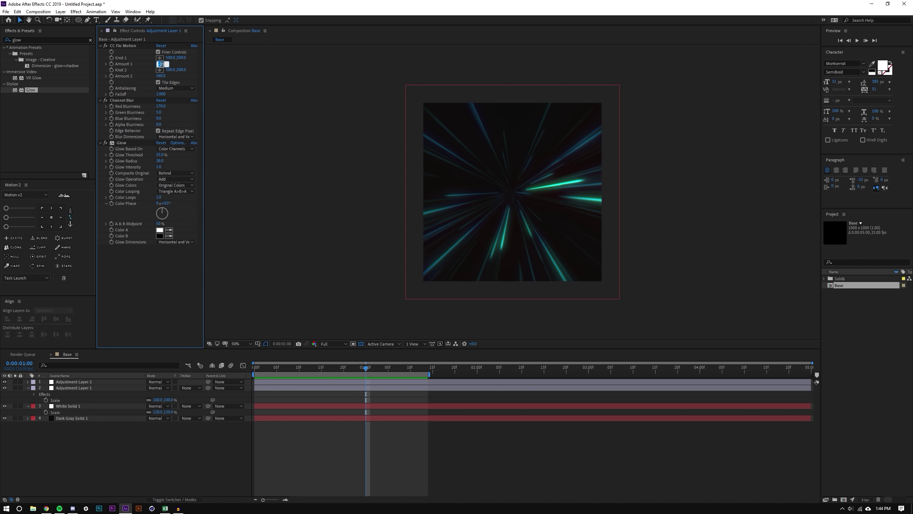
key(Return)
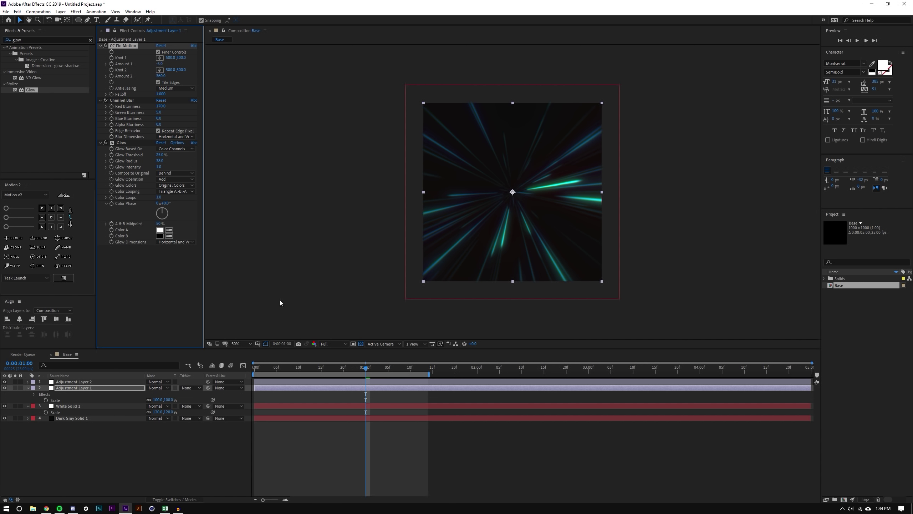
key(space)
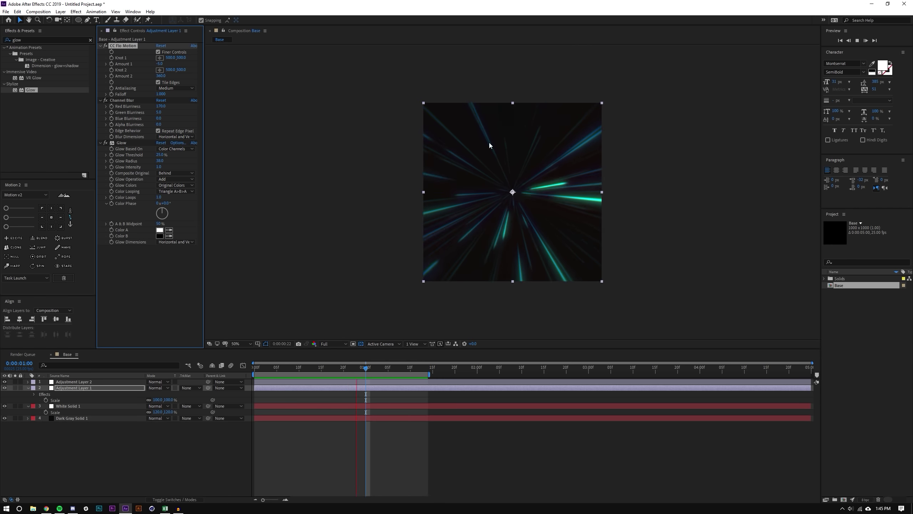
key(space)
click(137, 476)
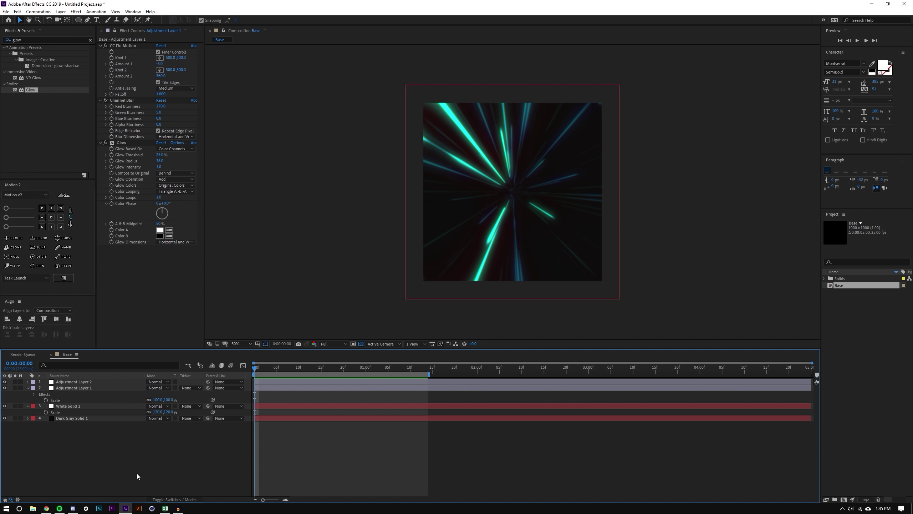
click(69, 390)
Scale Adjustment Layer 2, the CC Lens layer, up to 122%
click(71, 383)
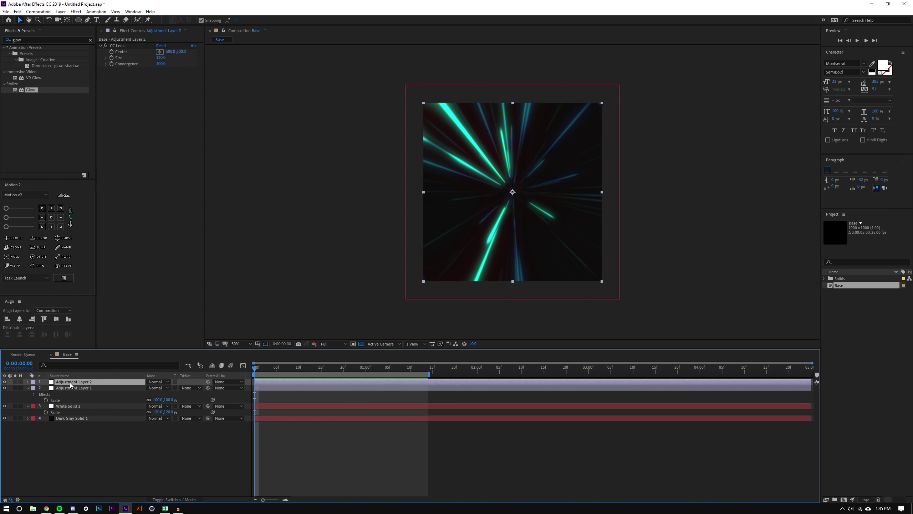
key(s)
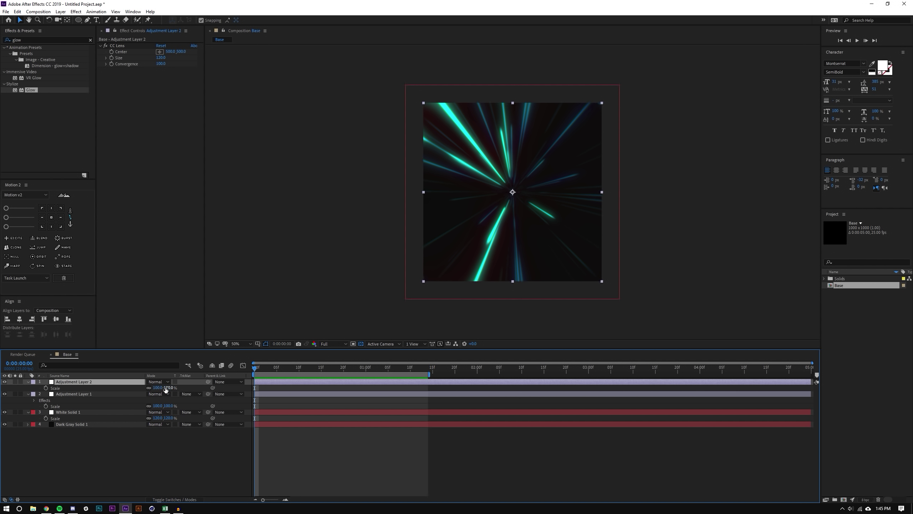
drag(165, 390, 179, 391)
click(123, 484)
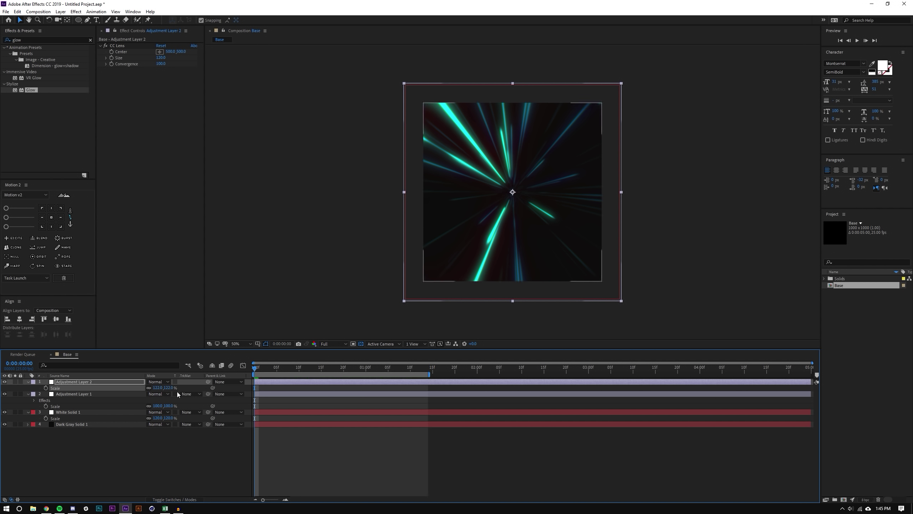
click(93, 394)
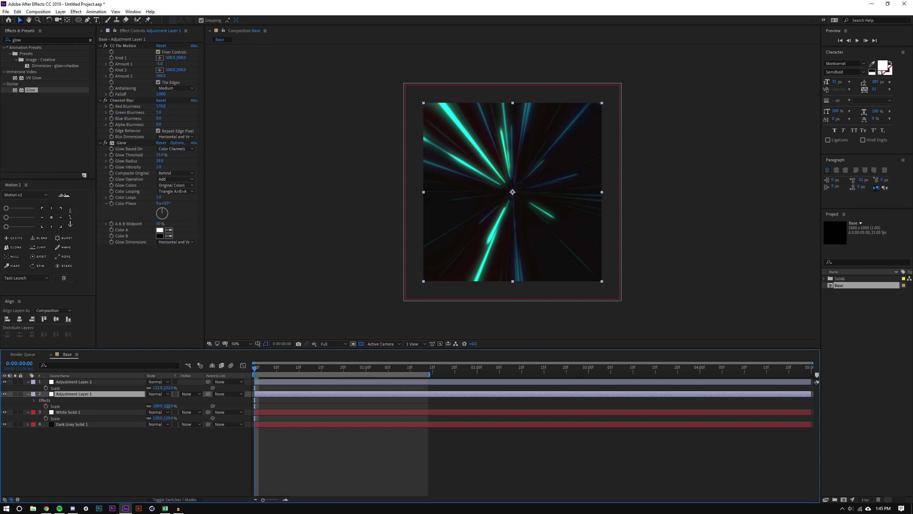
Collapse the properties of all three layers and reselect Adjustment Layer 2
click(144, 452)
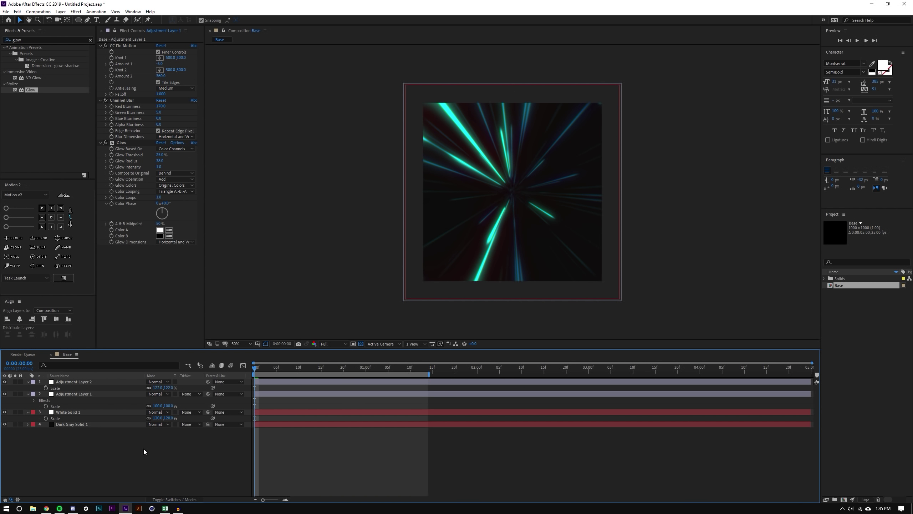
click(28, 394)
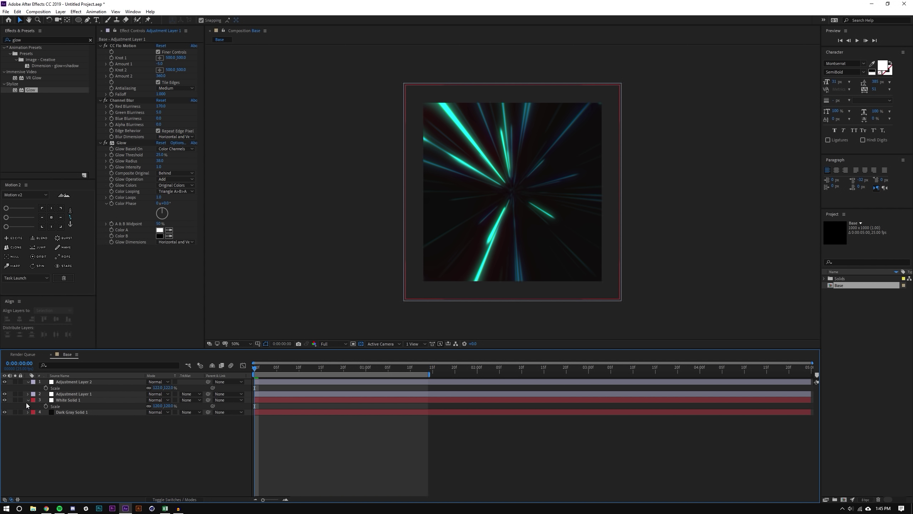
click(28, 399)
click(28, 382)
click(77, 382)
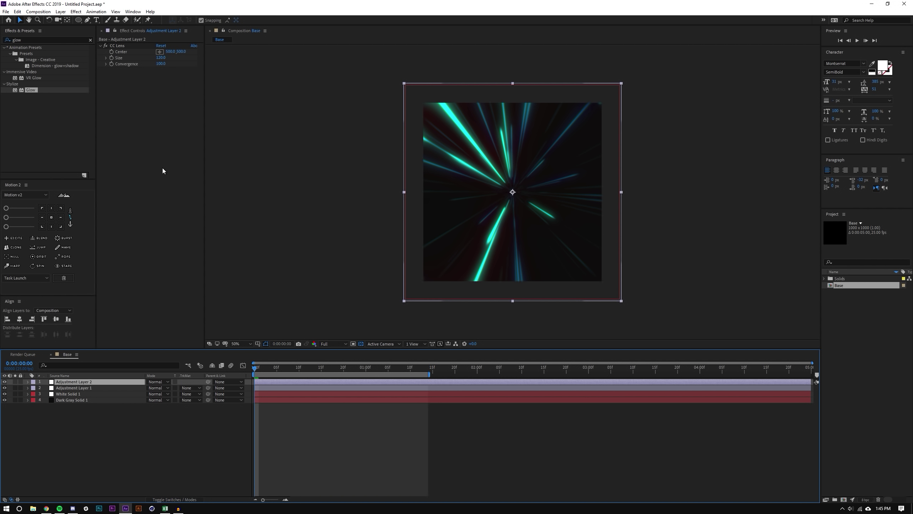
click(19, 39)
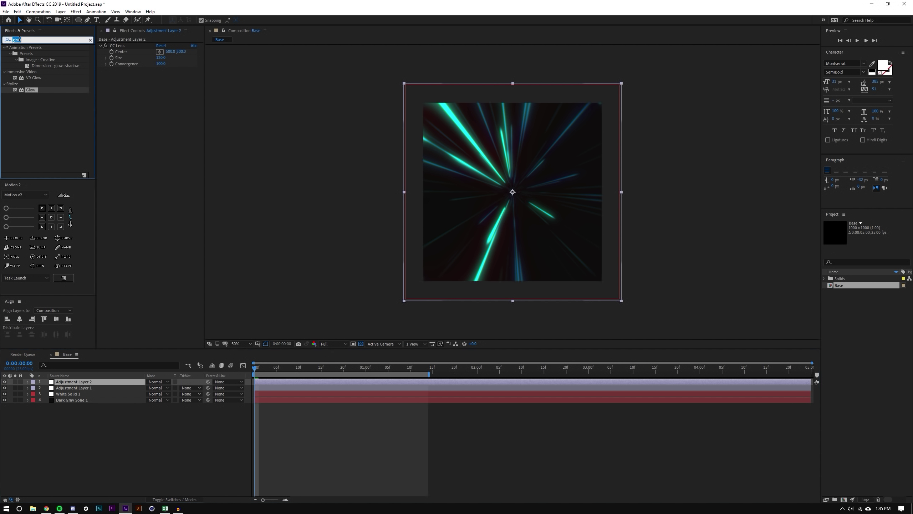
Apply Noise to Adjustment Layer 2 and zoom in on the streaks to inspect the grain
text(noise)
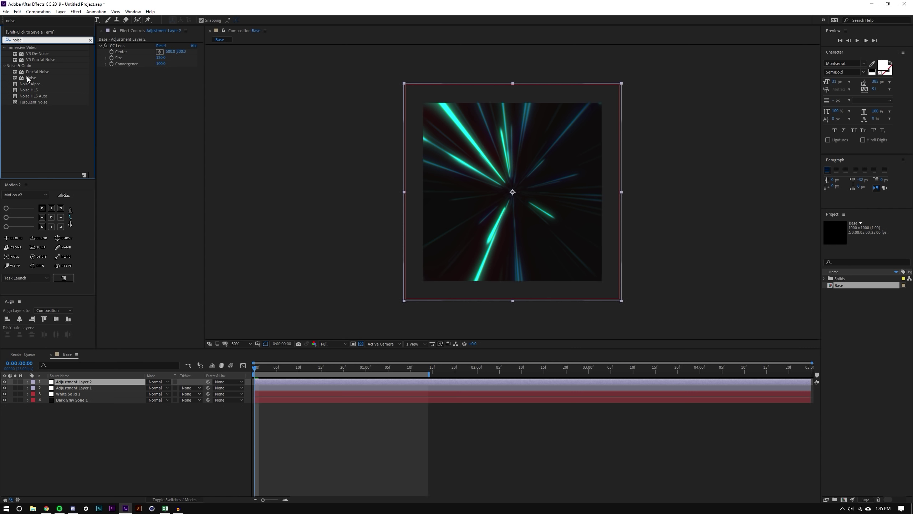
drag(28, 79, 140, 95)
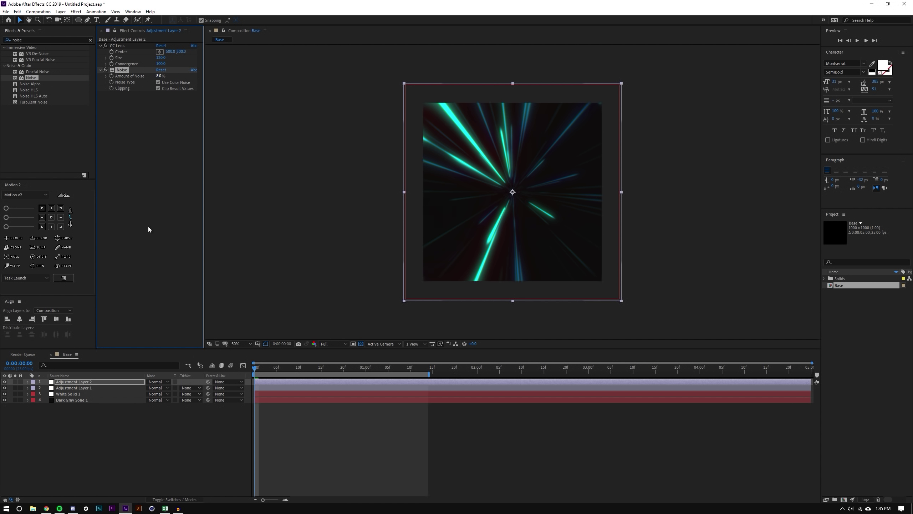
click(182, 410)
scroll(459, 136, up, 4)
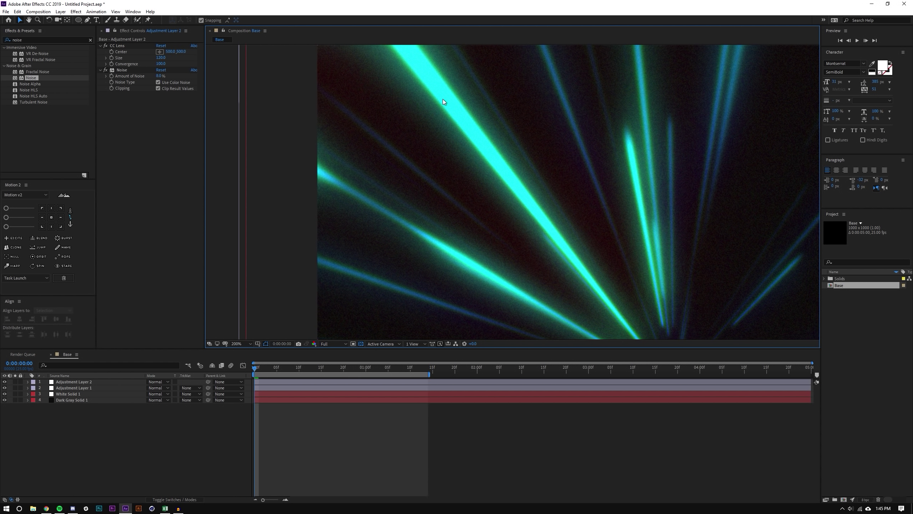
scroll(445, 111, down, 2)
drag(626, 160, 536, 103)
Toggle the Noise effect off and on during playback to compare the grain
key(space)
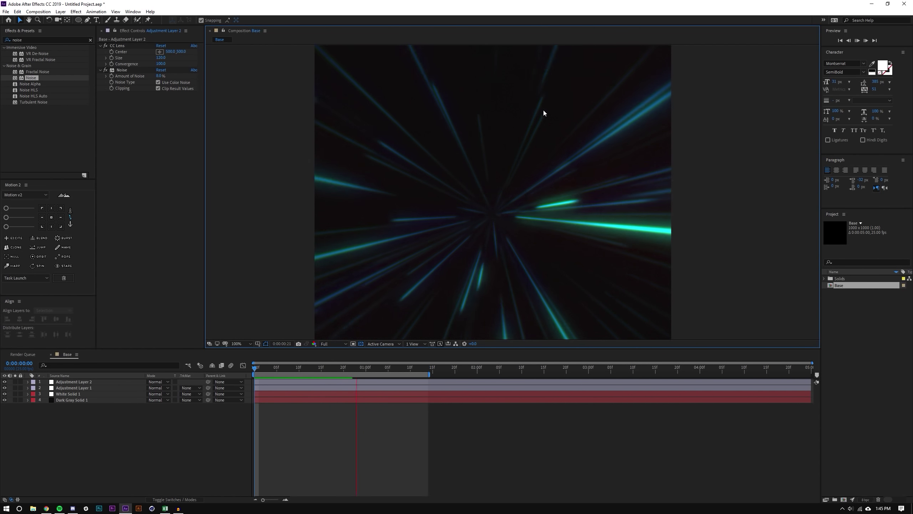
click(105, 70)
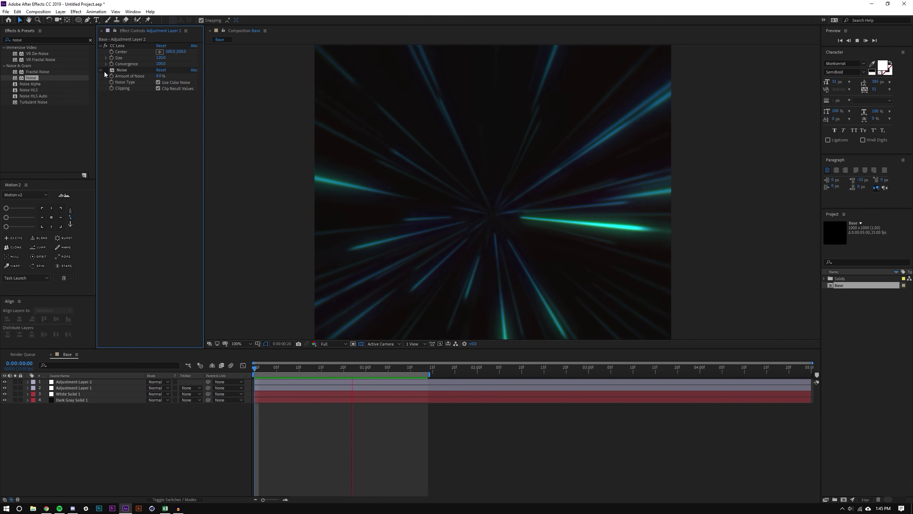
drag(317, 373, 352, 374)
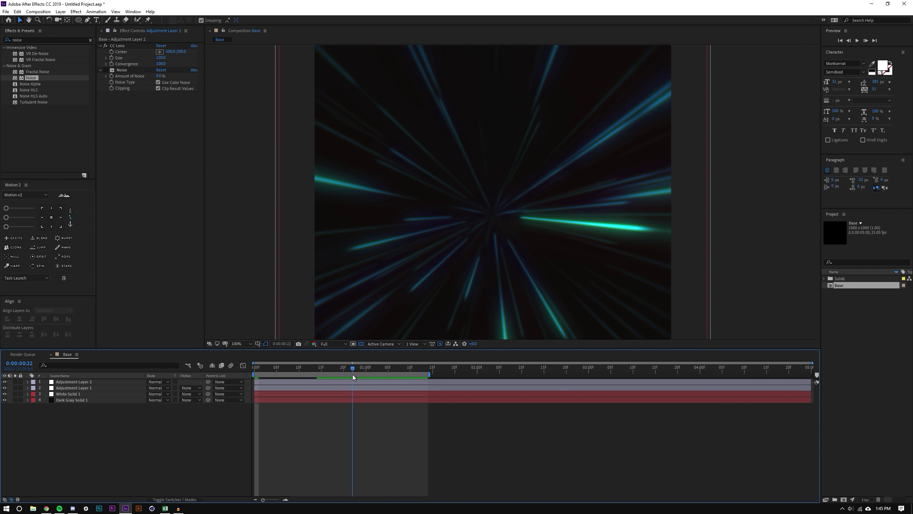
click(104, 70)
key(space)
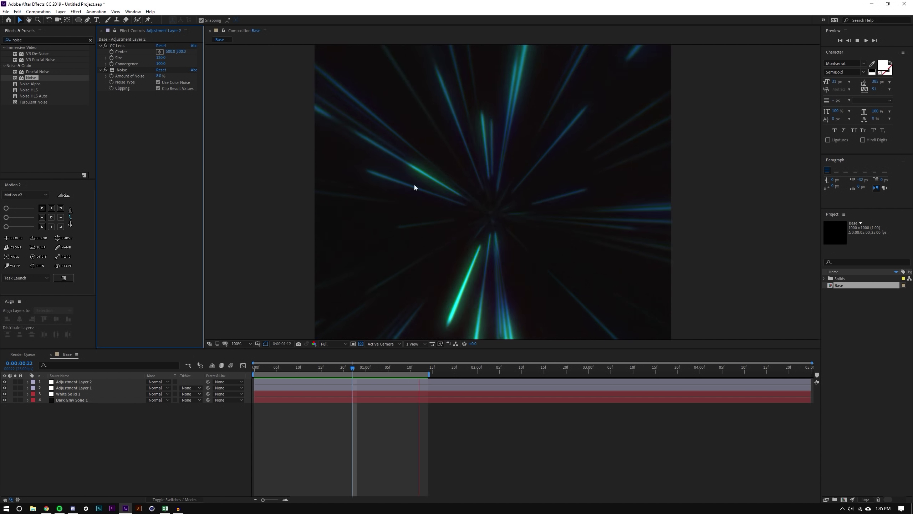
scroll(414, 182, down, 2)
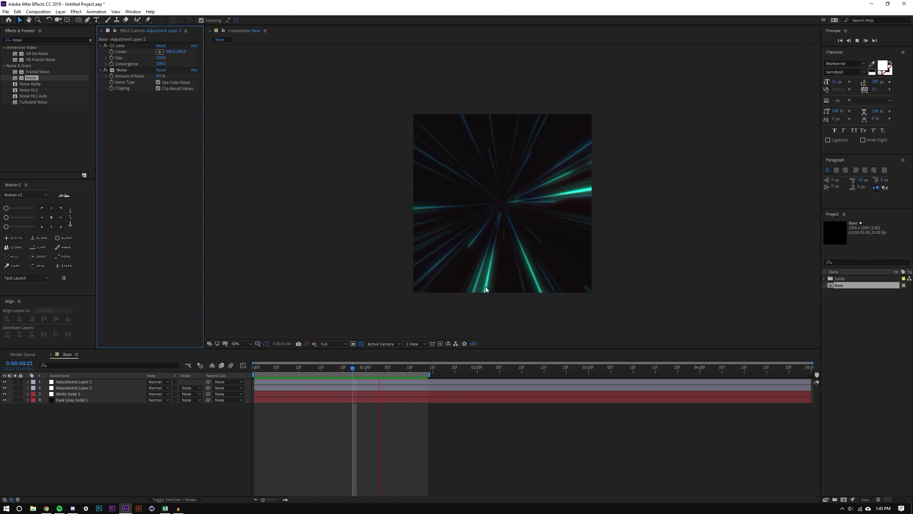
scroll(546, 244, up, 2)
scroll(513, 246, down, 2)
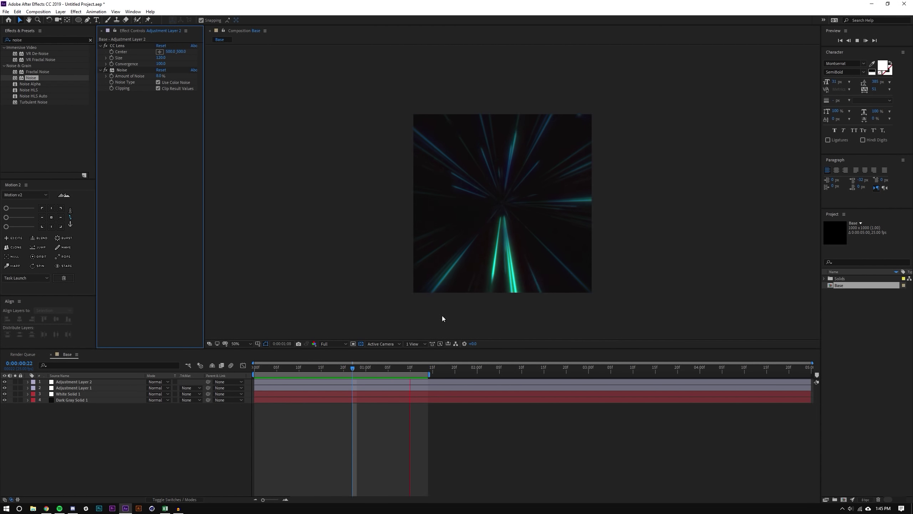
Raise Channel Blur's Blue Blurriness on Adjustment Layer 1 to about 143, making the streaks yellow
click(87, 388)
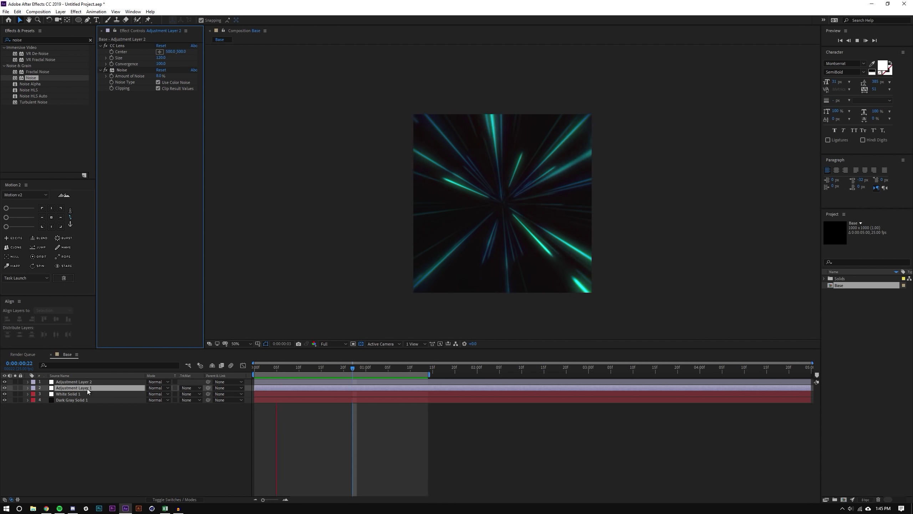
drag(158, 118, 208, 125)
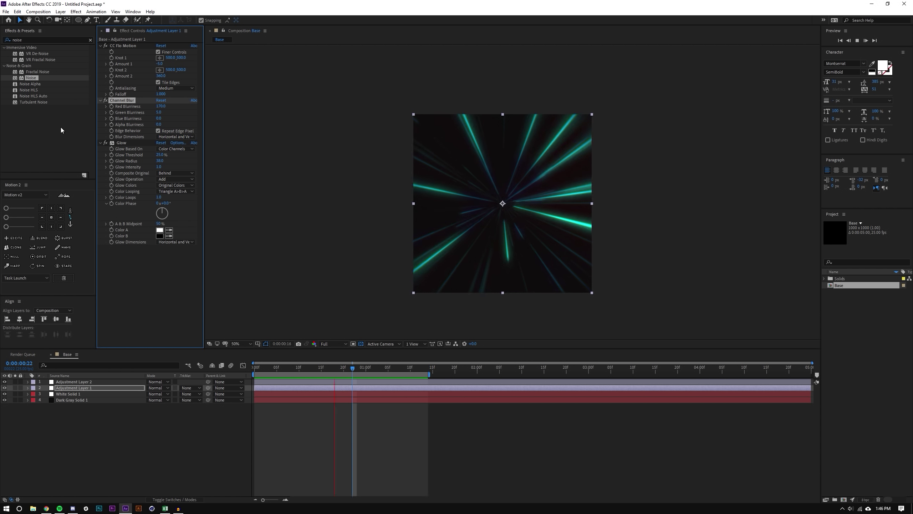
click(157, 130)
click(158, 130)
drag(158, 124, 124, 109)
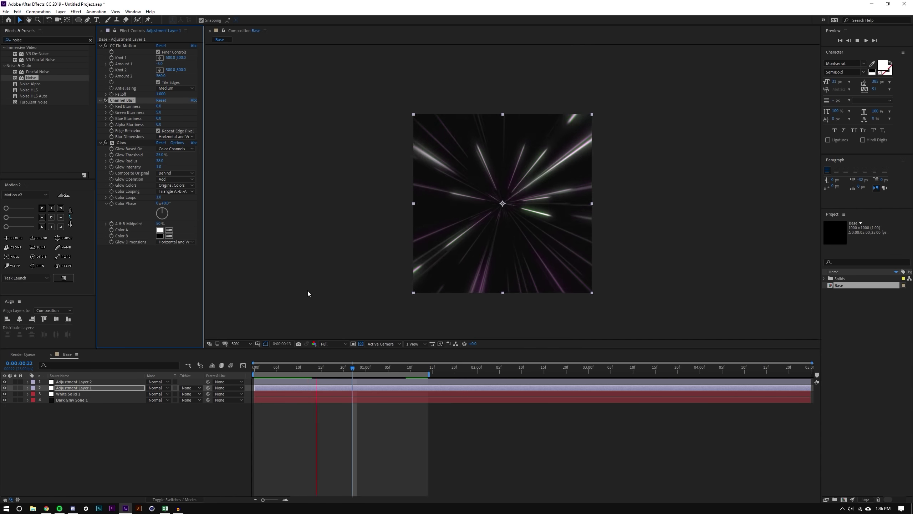
drag(159, 118, 197, 116)
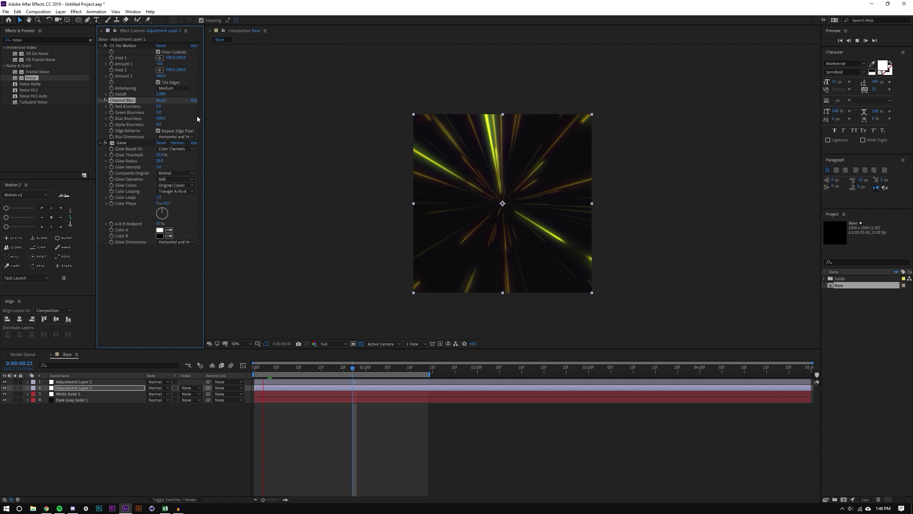
click(71, 475)
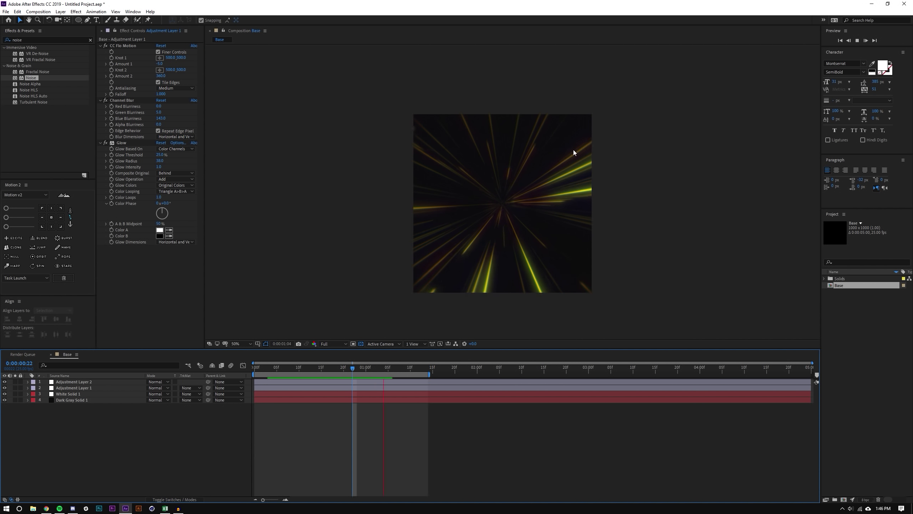
scroll(517, 200, up, 2)
scroll(525, 206, down, 2)
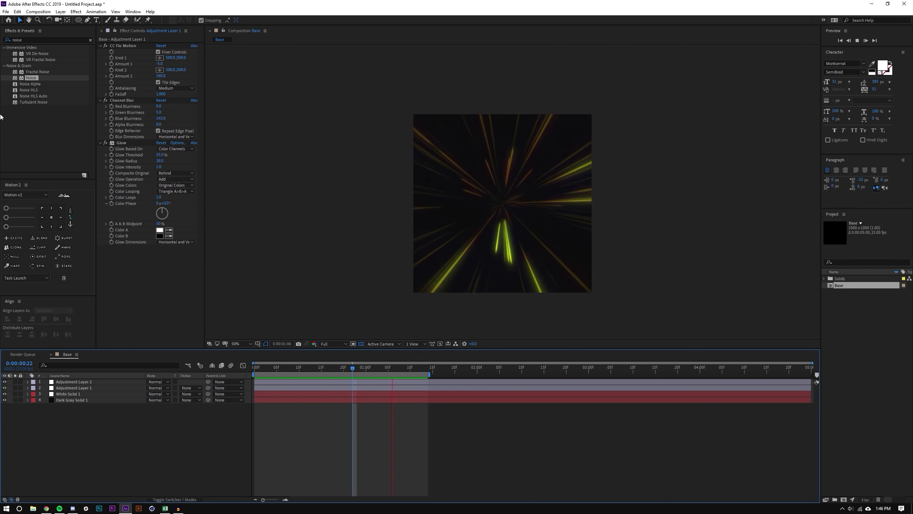
click(28, 40)
Apply Color Balance (HLS) to Adjustment Layer 1 and shift Hue to around 120° for cyan streaks
text(hls)
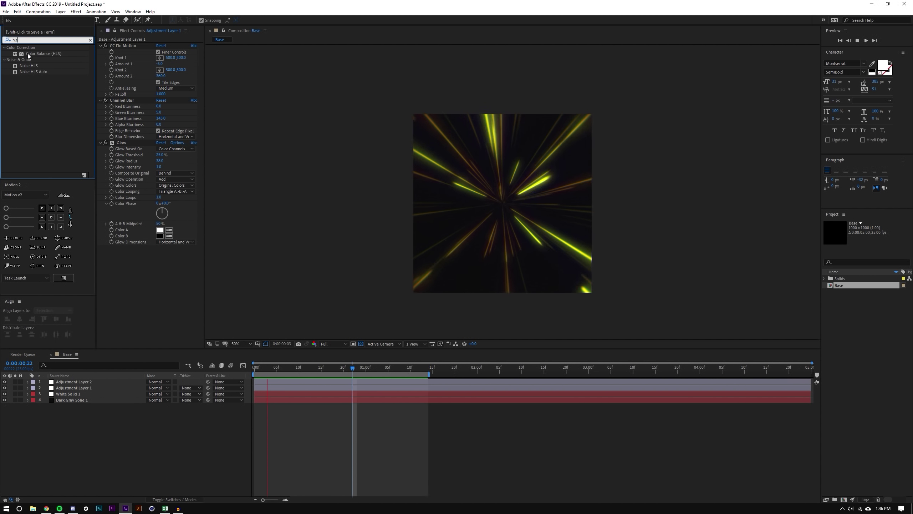
drag(27, 53, 217, 258)
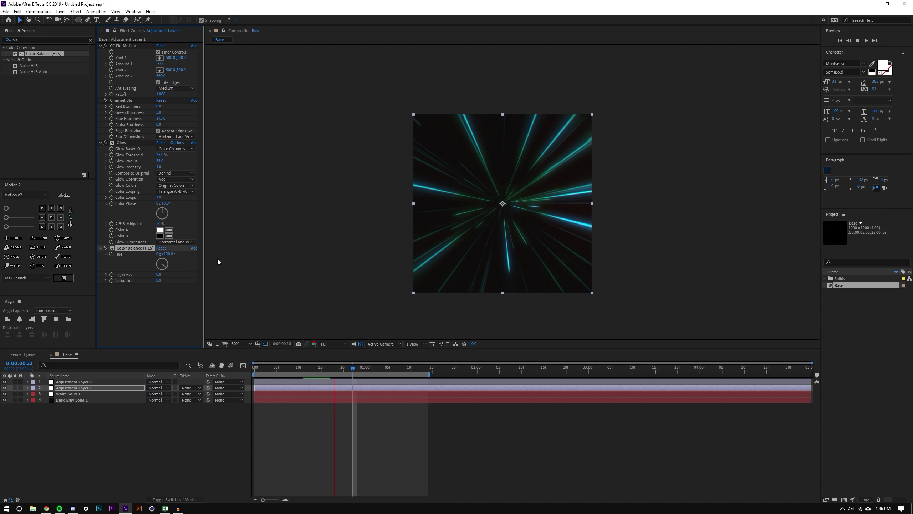
click(130, 417)
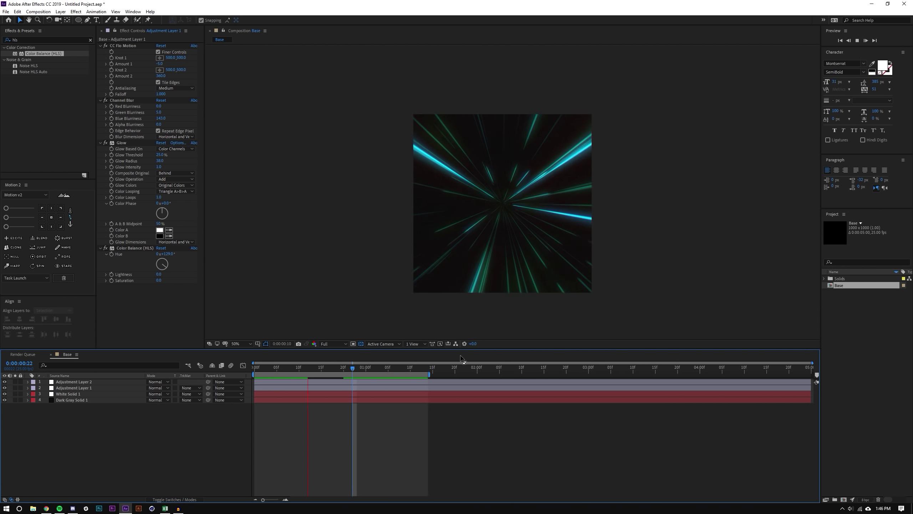
scroll(493, 200, up, 2)
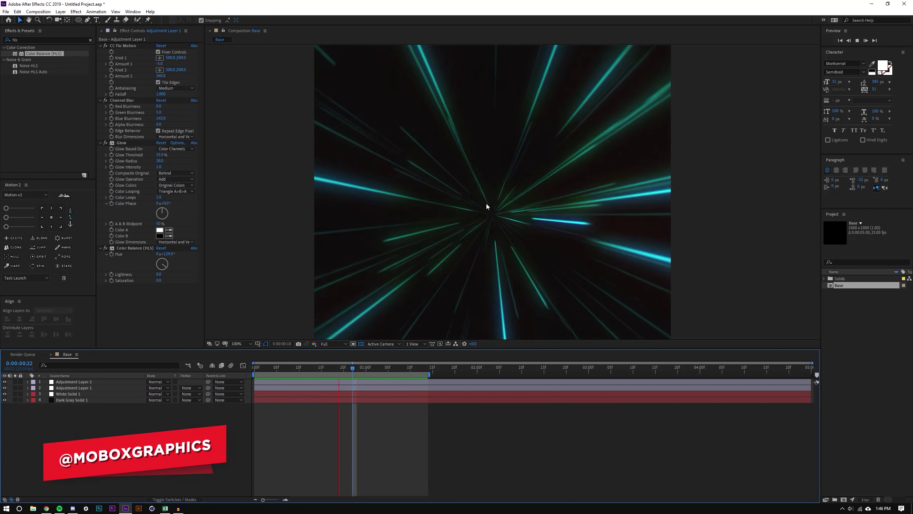
Delete Color Balance (HLS) from Adjustment Layer 1, returning the streaks to yellow
scroll(487, 204, down, 2)
scroll(527, 196, up, 2)
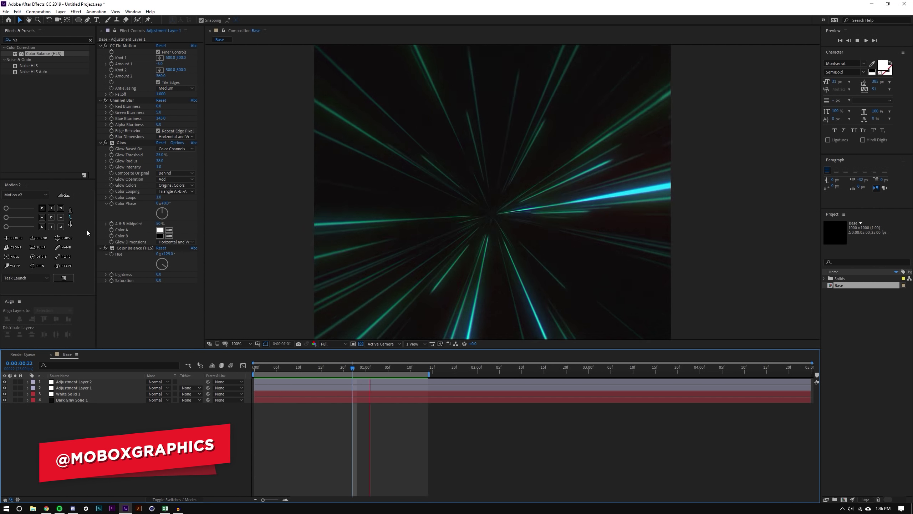
click(132, 248)
key(Delete)
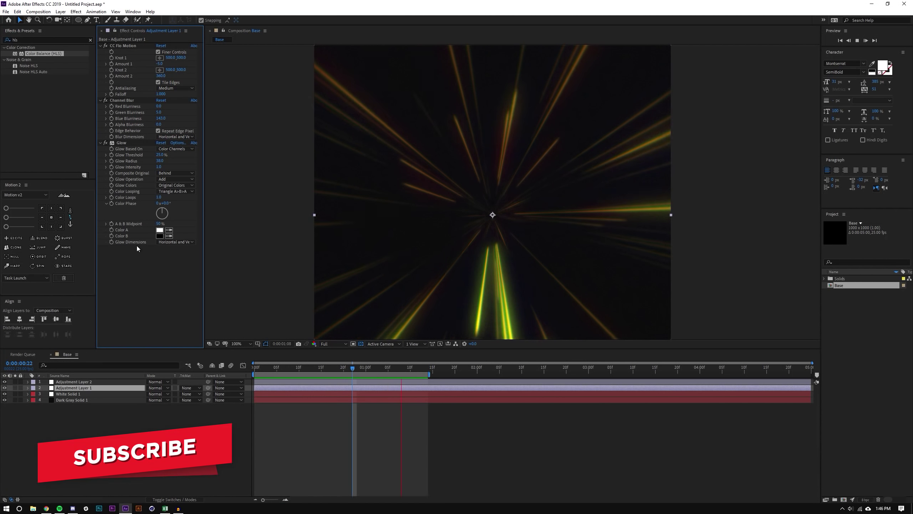